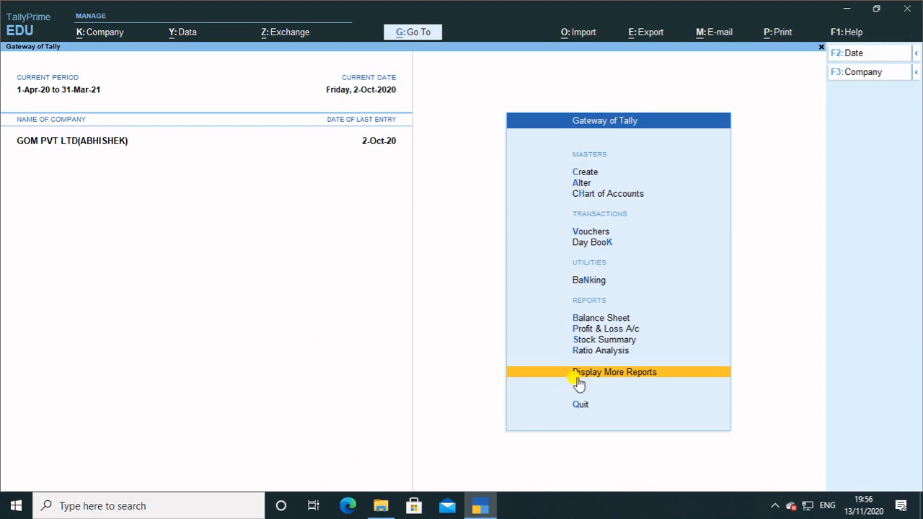
# Open the Day Book report and set its period to 1-Apr-20 to 2-Oct-20.
pyautogui.click(578, 383)
pyautogui.press('d')
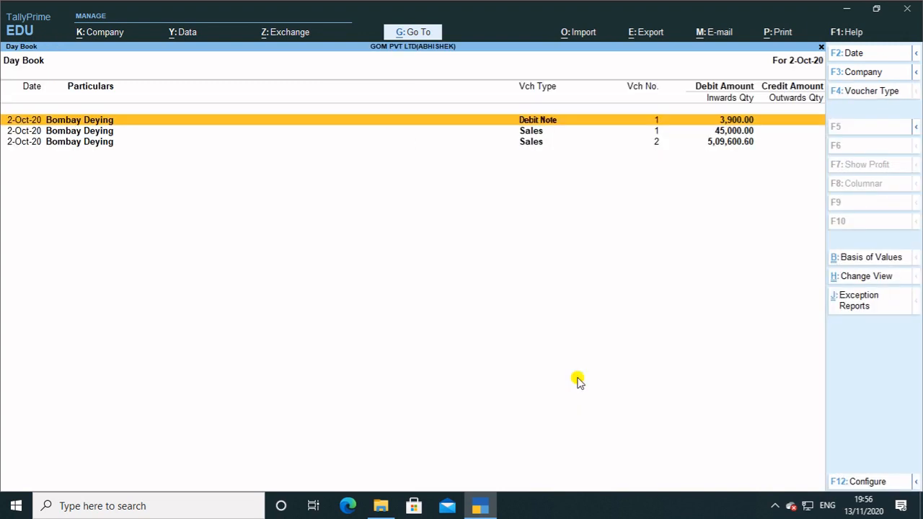
pyautogui.press('F2')
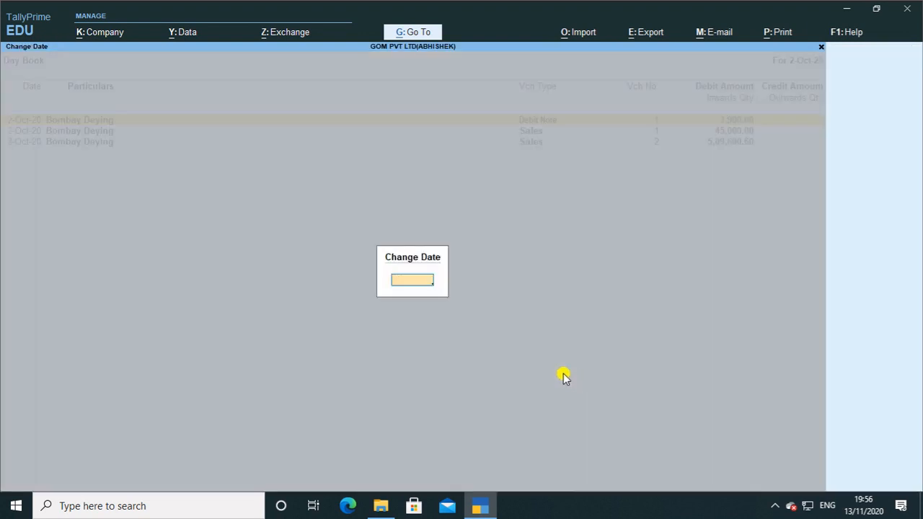
pyautogui.press('Return')
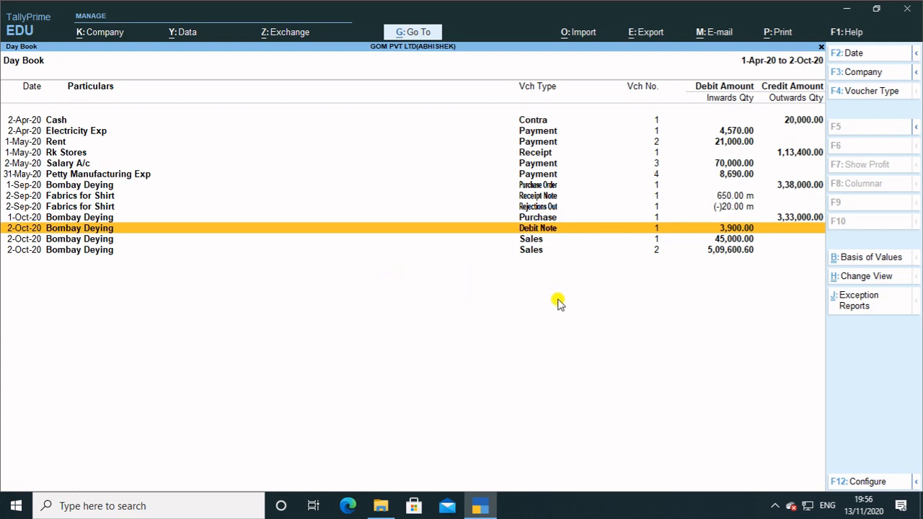
# Look through the Day Book entries from the October sales back to the Salary A/c payment.
pyautogui.press('Down')
pyautogui.press('Down')
pyautogui.press('Up')
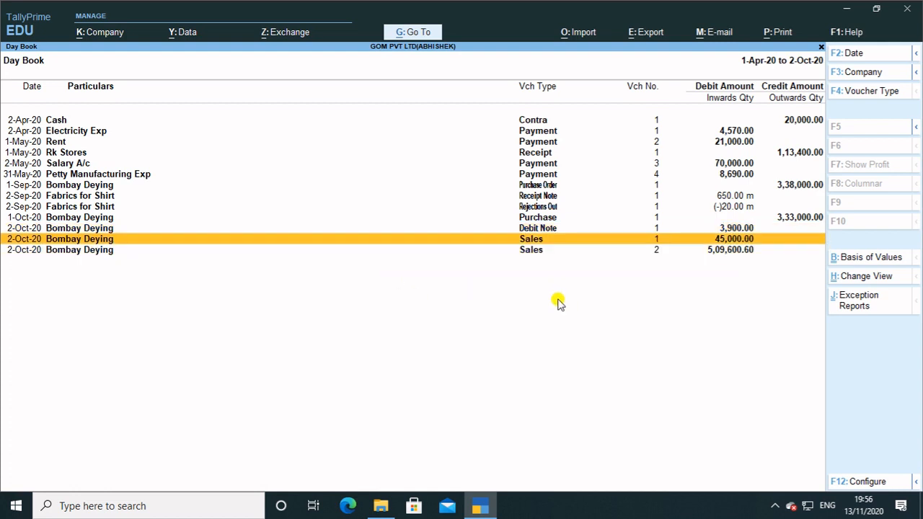
pyautogui.press('Up')
pyautogui.press('Up')
pyautogui.press('Up')
pyautogui.press('Up')
pyautogui.press('Up')
pyautogui.press('Up')
pyautogui.press('Up')
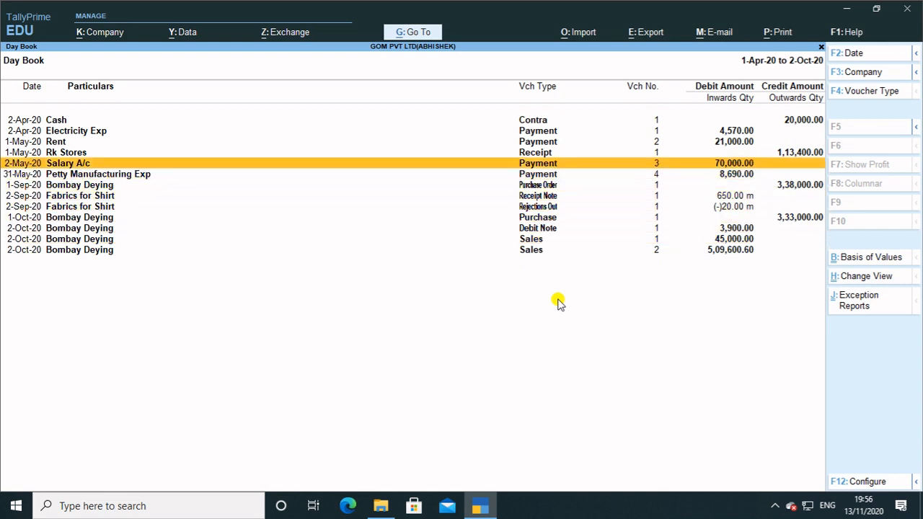
# Filter the Day Book by the Payment voucher type.
pyautogui.press('F4')
pyautogui.press('Down')
pyautogui.press('Down')
pyautogui.press('Down')
pyautogui.press('Down')
pyautogui.press('Down')
pyautogui.press('Down')
pyautogui.press('Down')
pyautogui.press('Down')
pyautogui.press('Down')
pyautogui.press('Down')
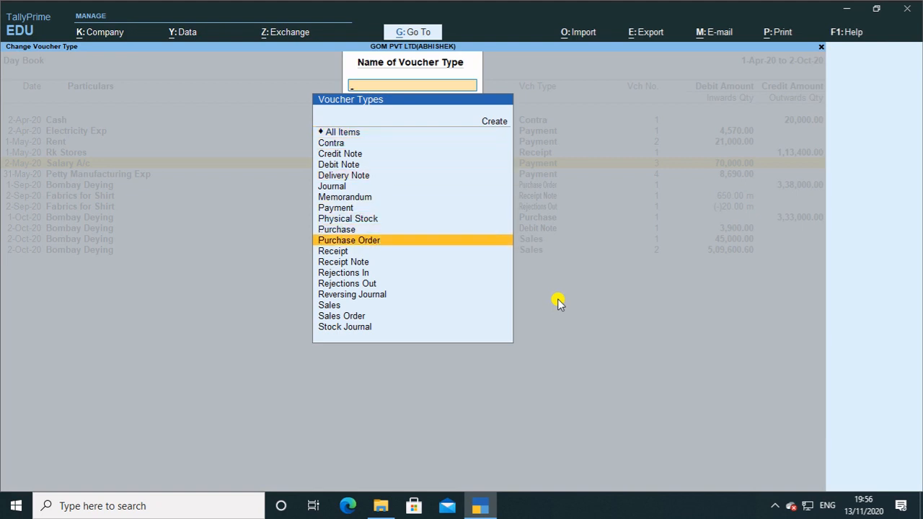
pyautogui.press('Up')
pyautogui.press('Up')
pyautogui.press('Up')
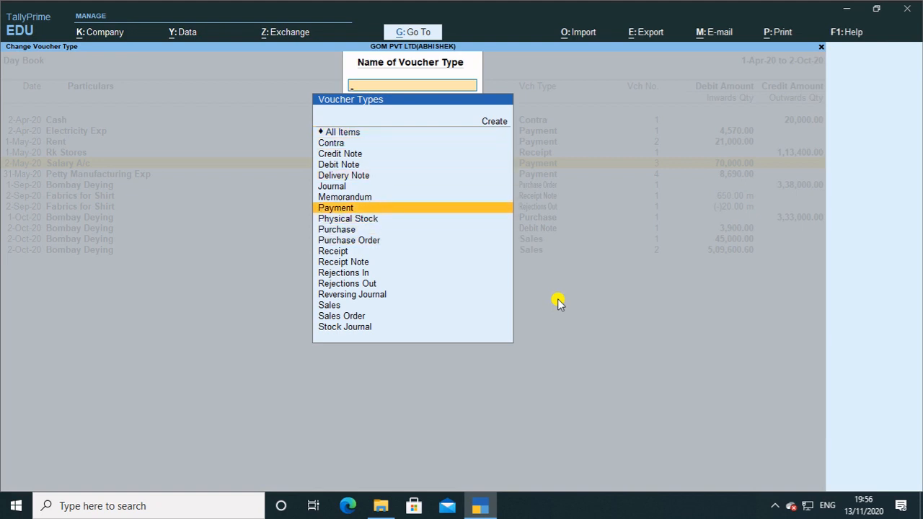
pyautogui.press('Return')
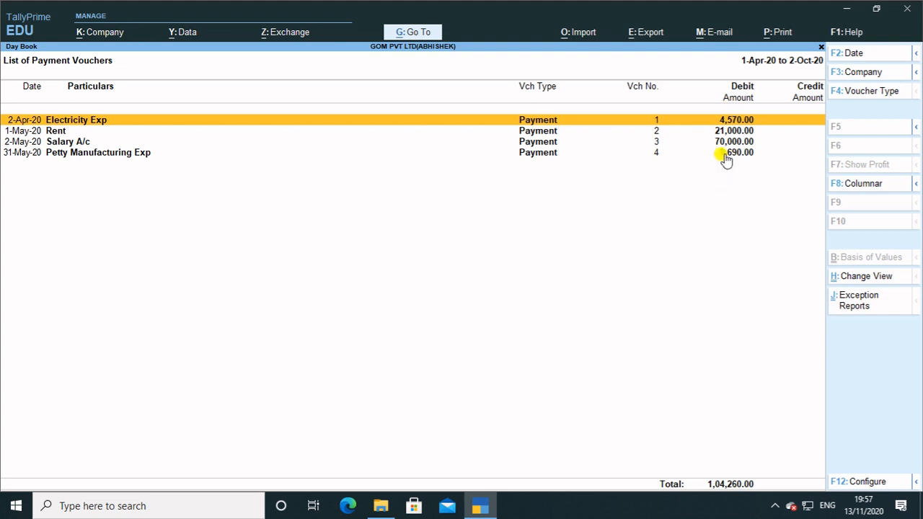
# Examine the amounts of the listed payment vouchers, and return to the Gateway of Tally.
pyautogui.press('Down')
pyautogui.press('Down')
pyautogui.press('Down')
pyautogui.press('Up')
pyautogui.press('Up')
pyautogui.press('Up')
pyautogui.press('Down')
pyautogui.press('Down')
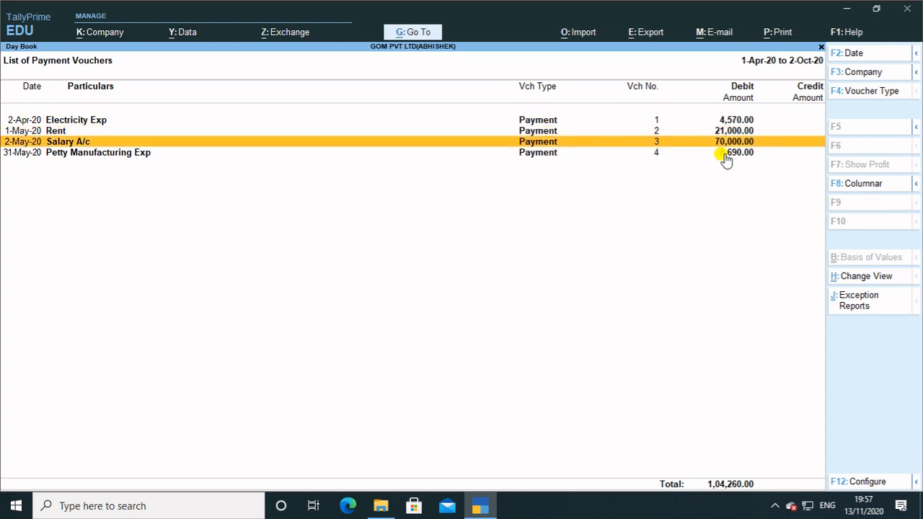
pyautogui.press('Up')
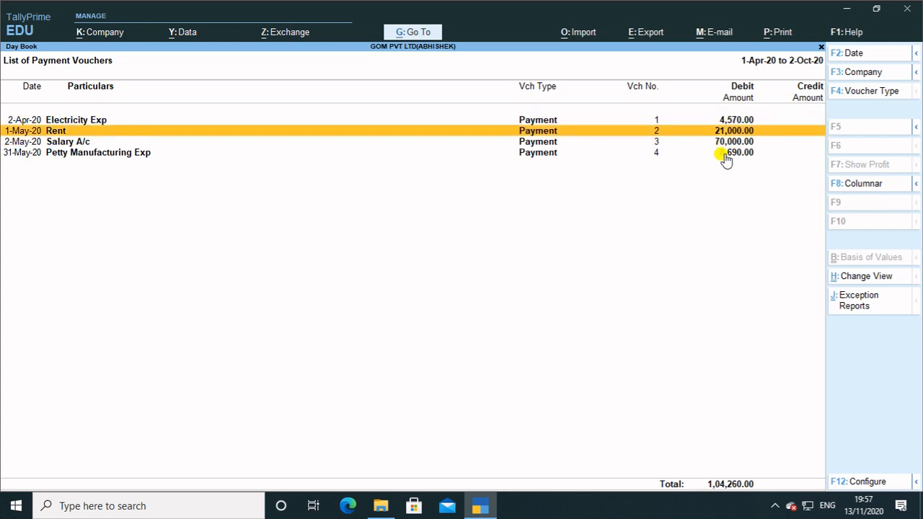
pyautogui.press('Escape')
pyautogui.press('Escape')
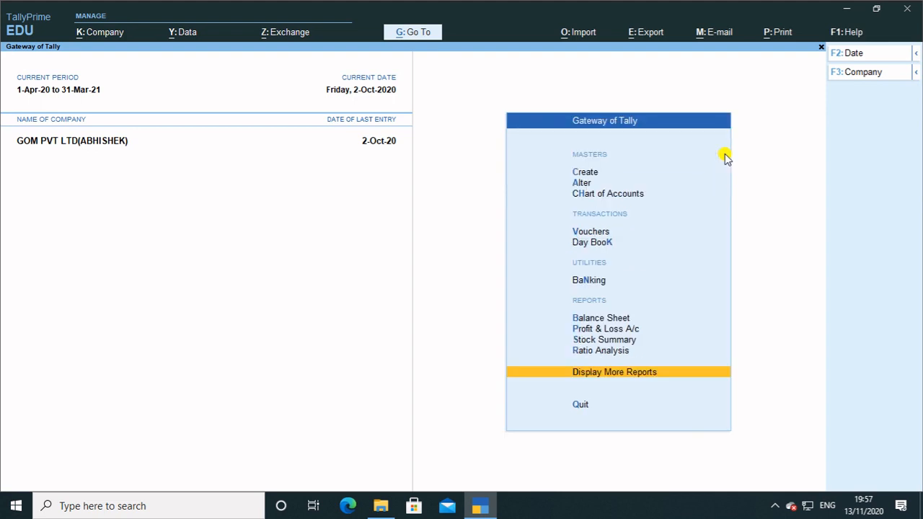
# Open the Voucher Verification report under Analysis & Verification.
pyautogui.press('Return')
pyautogui.press('Down')
pyautogui.press('Down')
pyautogui.press('Down')
pyautogui.press('Down')
pyautogui.press('Down')
pyautogui.press('Down')
pyautogui.press('Down')
pyautogui.press('Down')
pyautogui.press('Down')
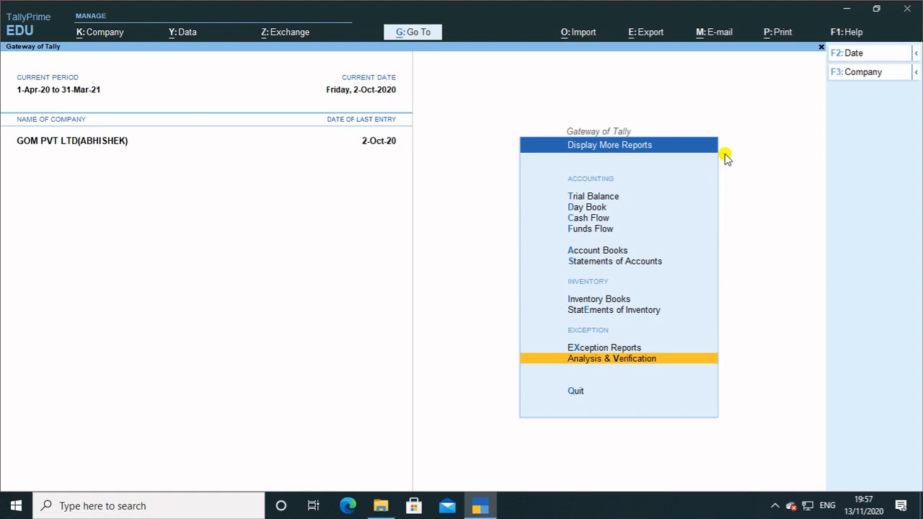
pyautogui.press('Return')
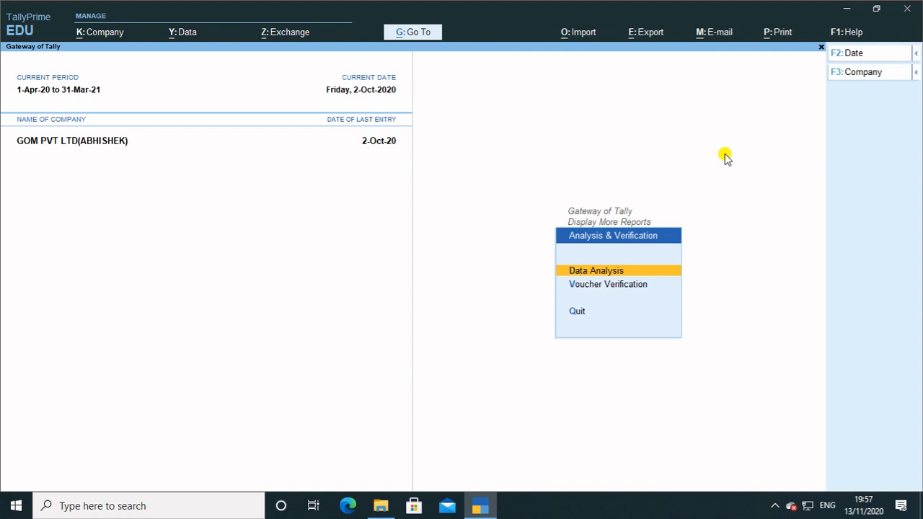
pyautogui.press('Down')
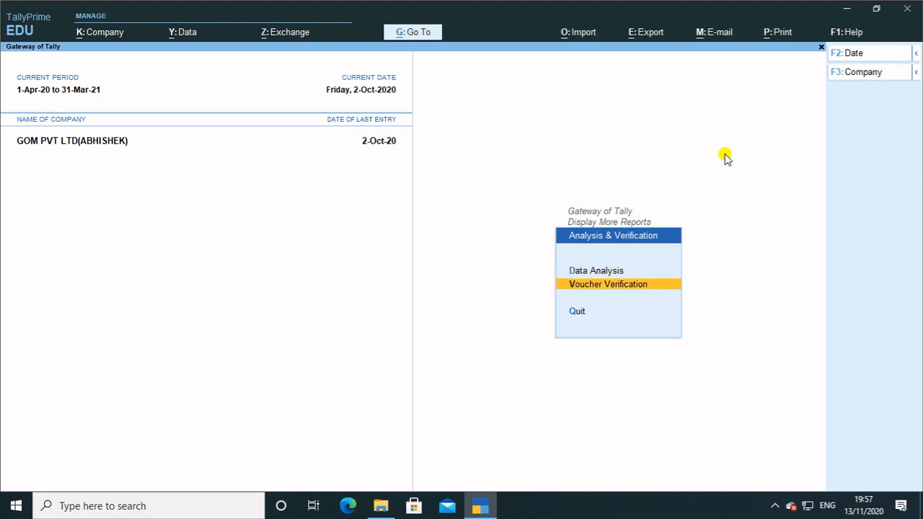
pyautogui.press('Return')
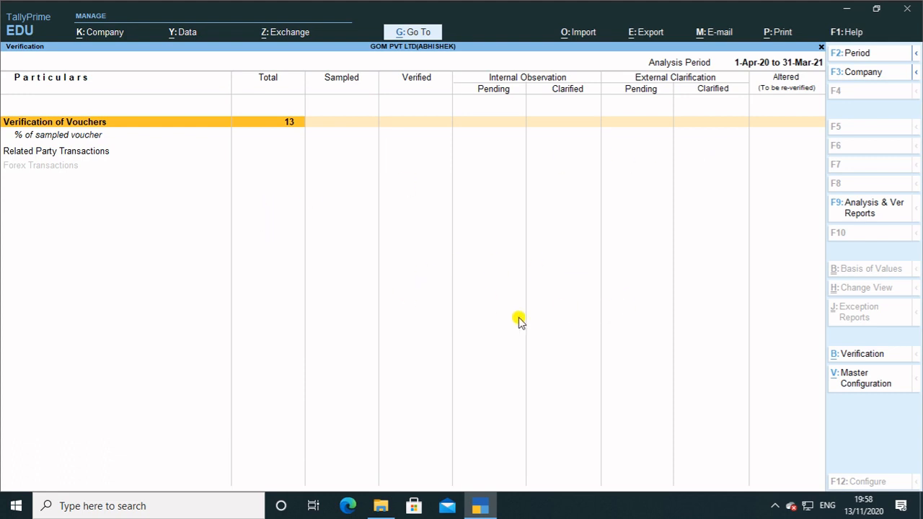
# Open the master configuration for Sampling Methods.
pyautogui.press('alt')
pyautogui.hotkey('alt', 'v')
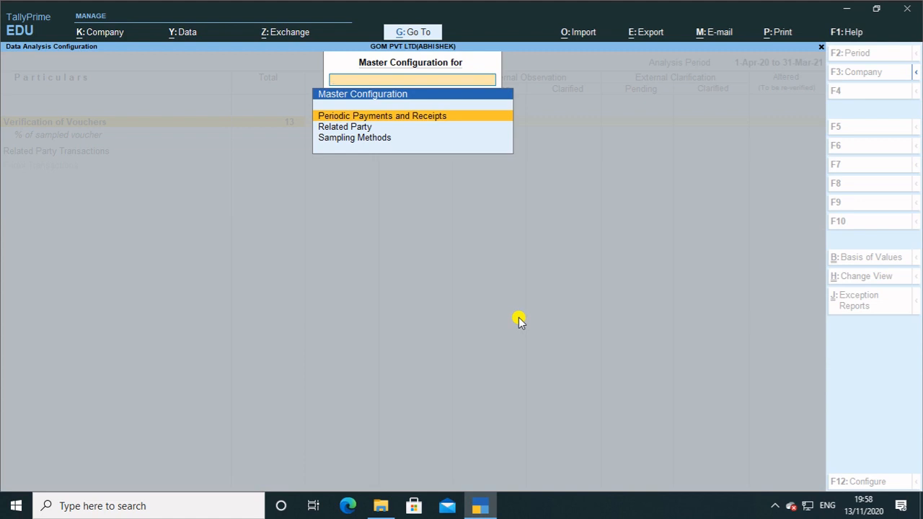
pyautogui.press('Down')
pyautogui.press('Down')
pyautogui.press('Return')
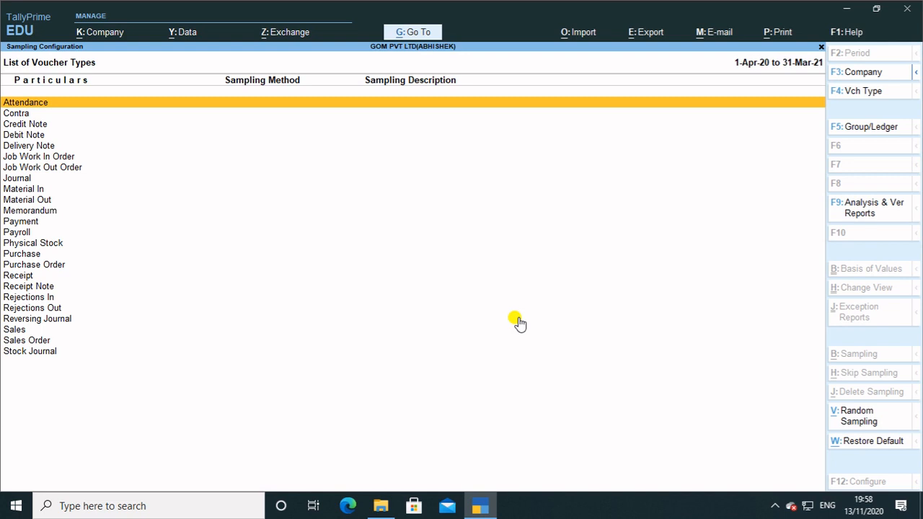
# Set the sampling method of the Payment voucher type to All Vouchers.
pyautogui.press('Down')
pyautogui.press('Down')
pyautogui.press('Down')
pyautogui.press('Down')
pyautogui.press('Down')
pyautogui.press('Down')
pyautogui.press('Down')
pyautogui.press('Down')
pyautogui.press('Down')
pyautogui.press('Down')
pyautogui.press('Down')
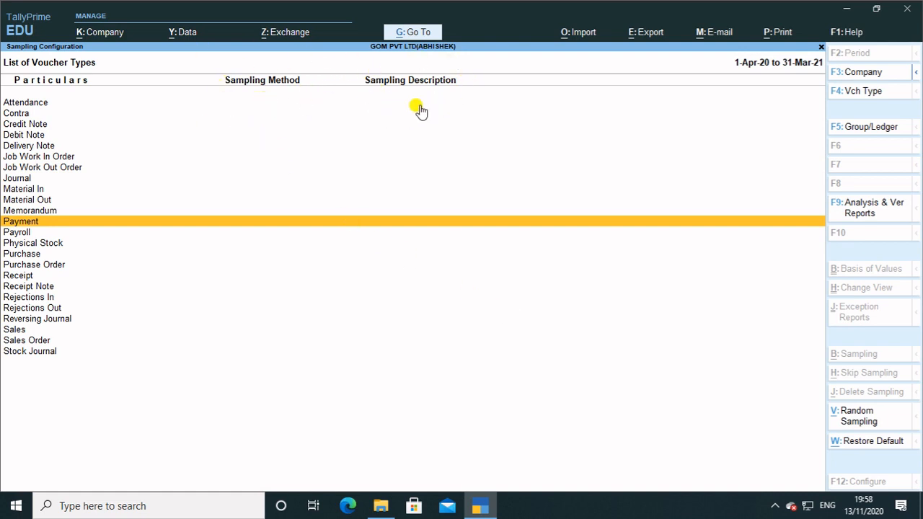
pyautogui.press('Return')
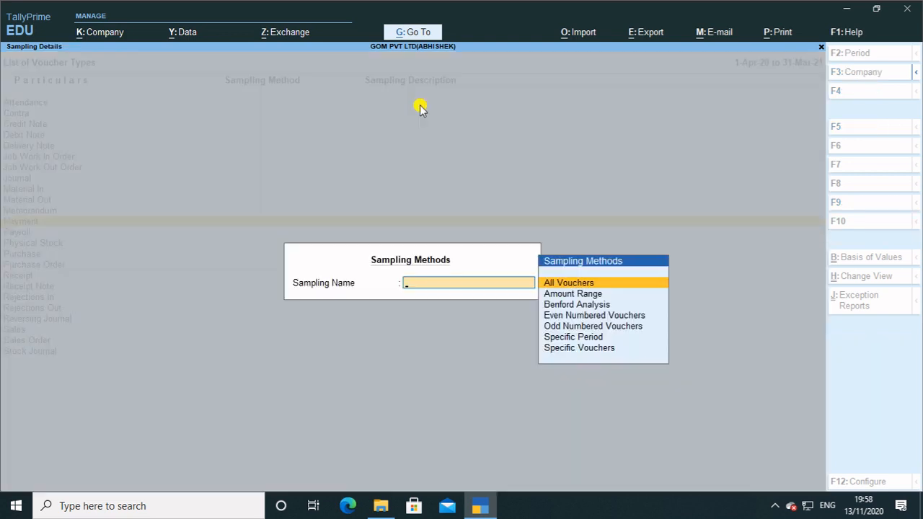
pyautogui.press('Return')
# Change the Payment sampling method to Amount Range with minimum 10,000 and maximum 1,00,000, and return to the Verification report.
pyautogui.press('Return')
pyautogui.press('Down')
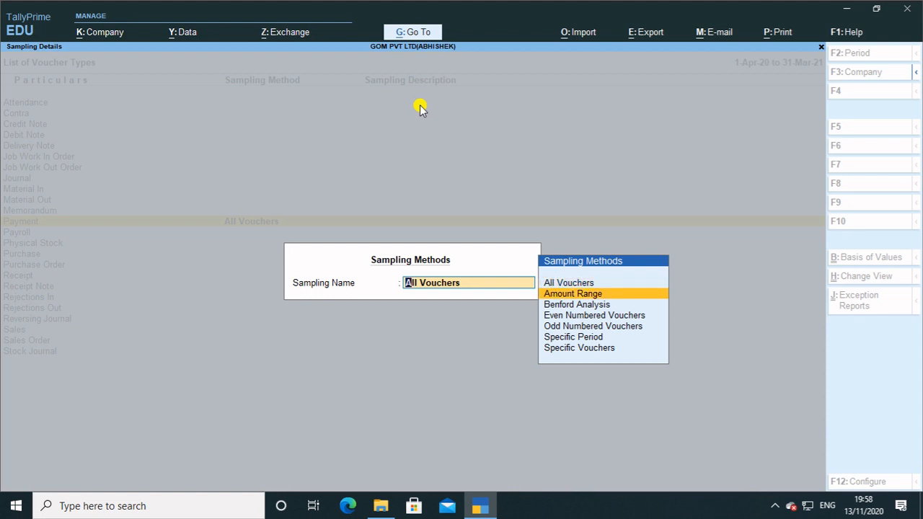
pyautogui.press('Return')
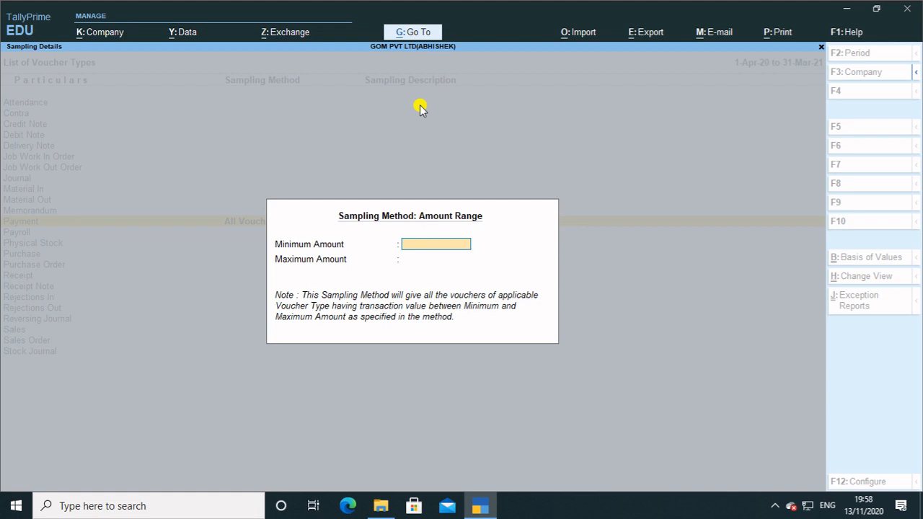
pyautogui.write('10000')
pyautogui.press('Return')
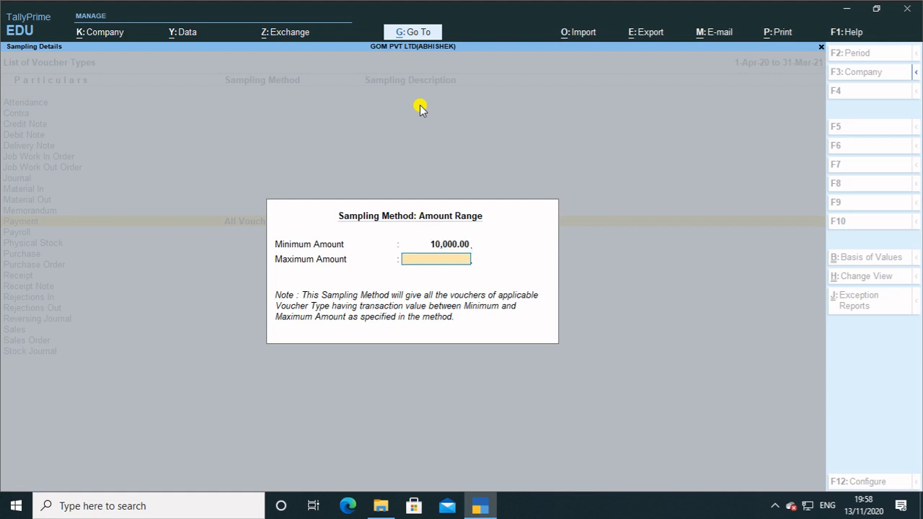
pyautogui.write('100000')
pyautogui.press('Return')
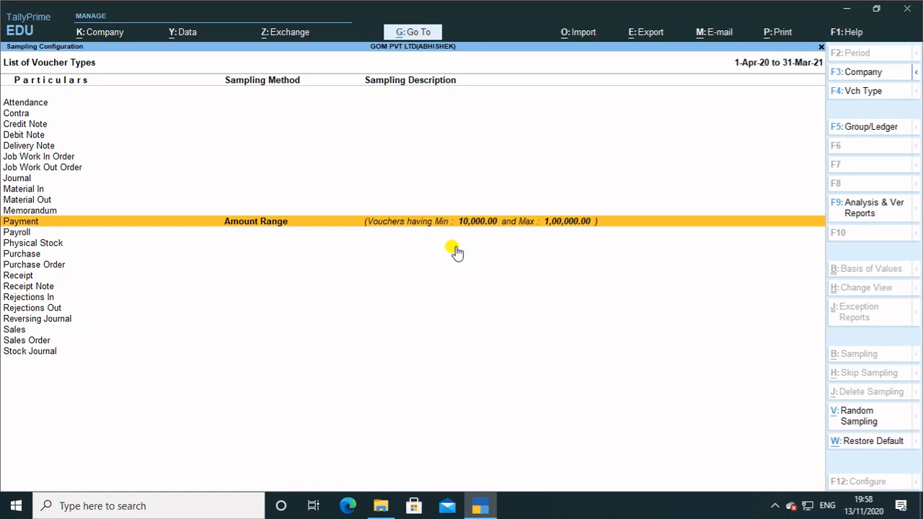
pyautogui.press('Escape')
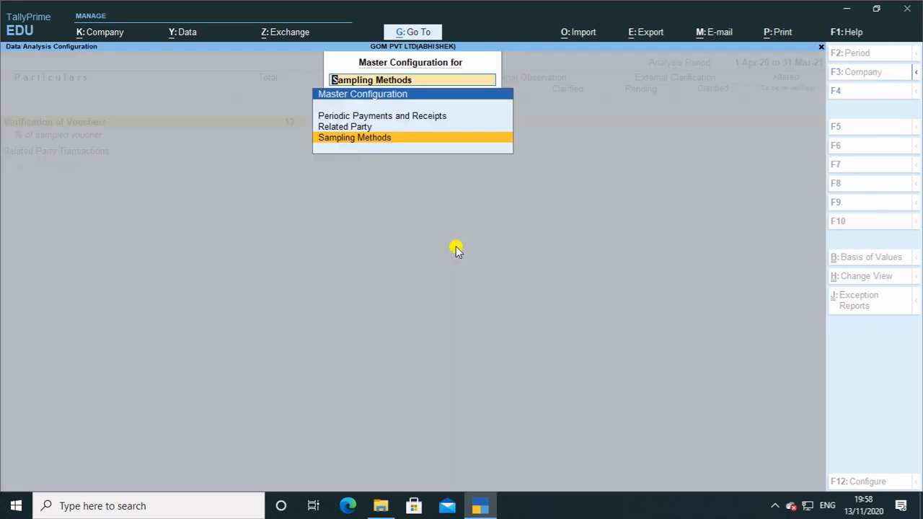
pyautogui.press('Escape')
pyautogui.press('Escape')
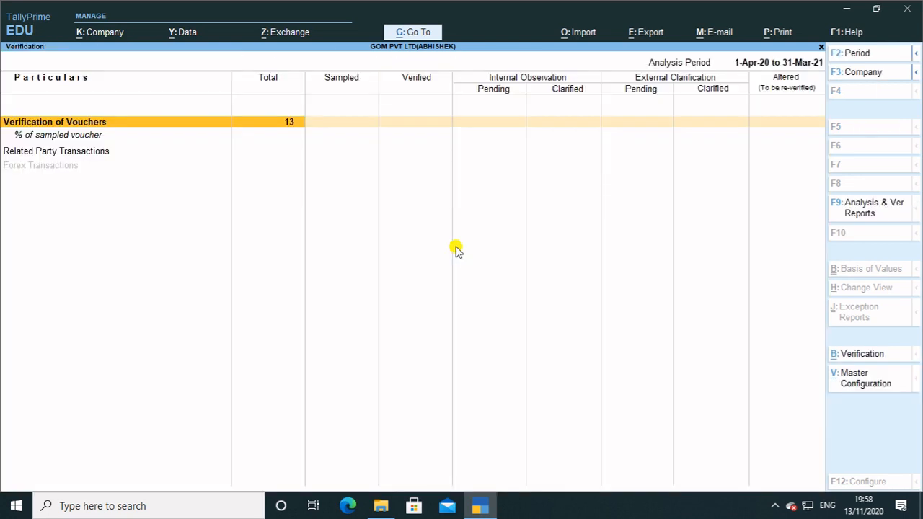
# Open Verification of Vouchers and drill down into the sampled vouchers of the Payment type.
pyautogui.press('Return')
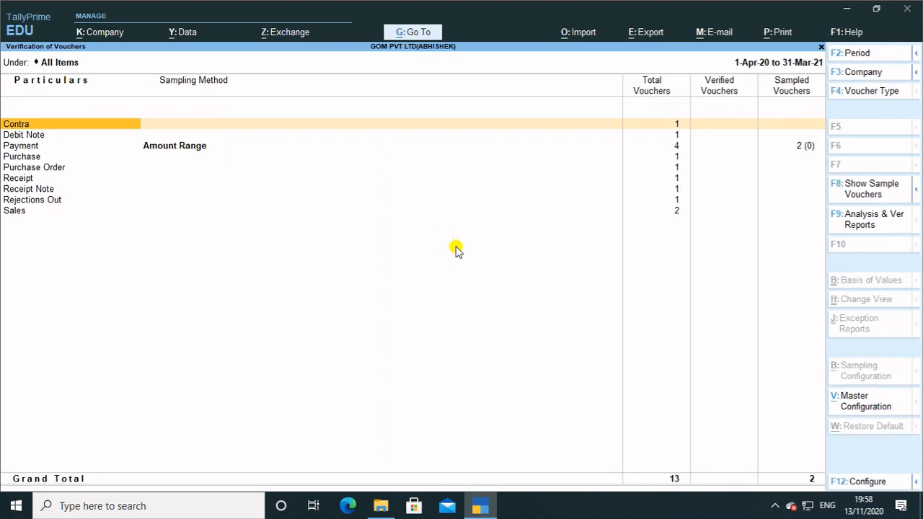
pyautogui.press('Right')
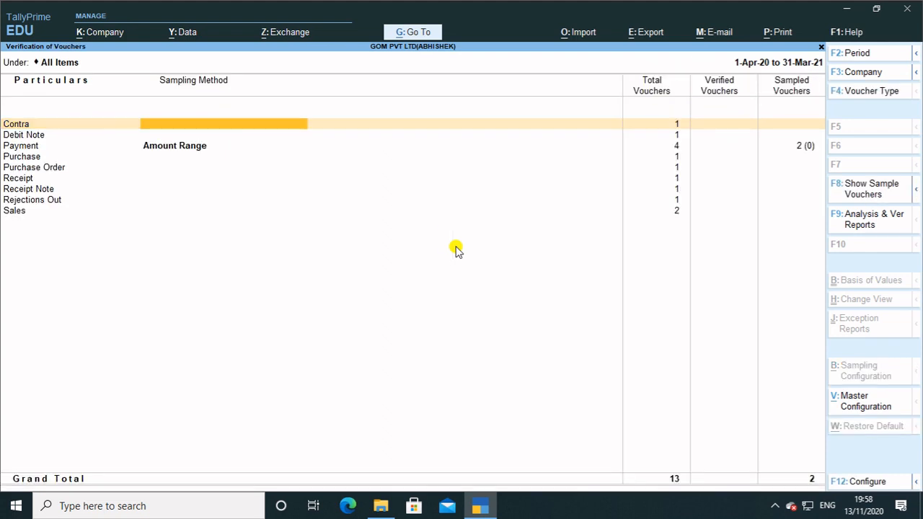
pyautogui.press('Down')
pyautogui.press('Down')
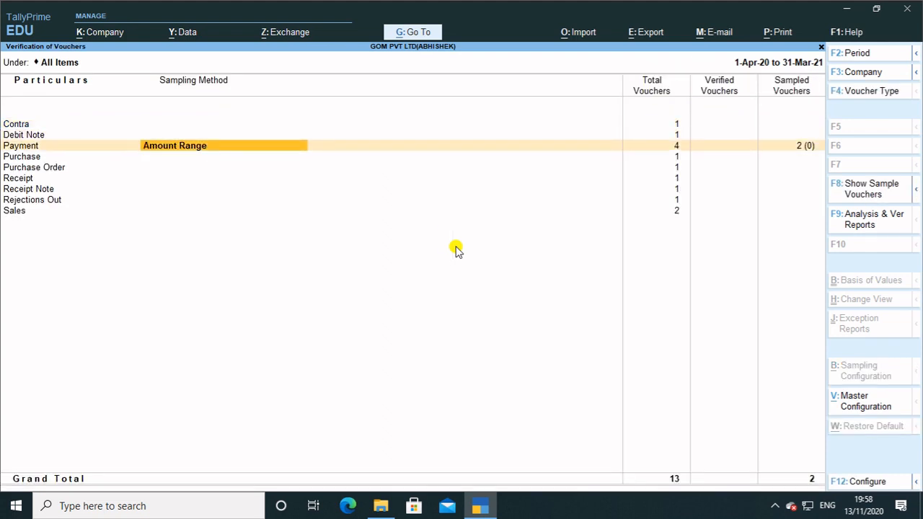
pyautogui.press('Right')
pyautogui.press('Right')
pyautogui.press('Right')
pyautogui.press('Left')
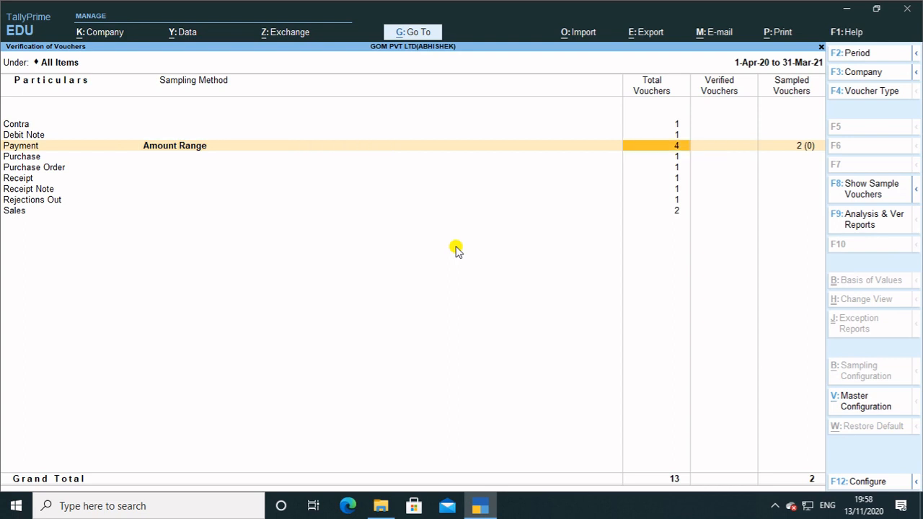
pyautogui.press('Right')
pyautogui.press('Right')
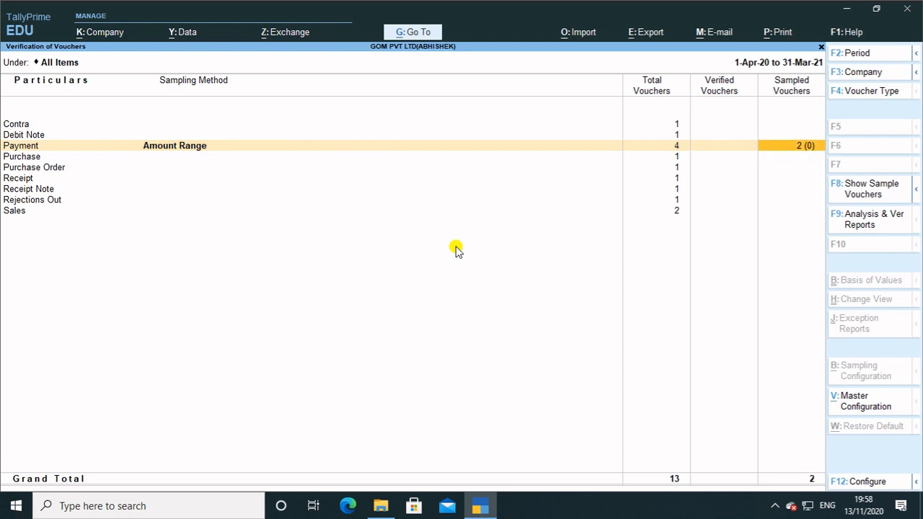
pyautogui.press('Return')
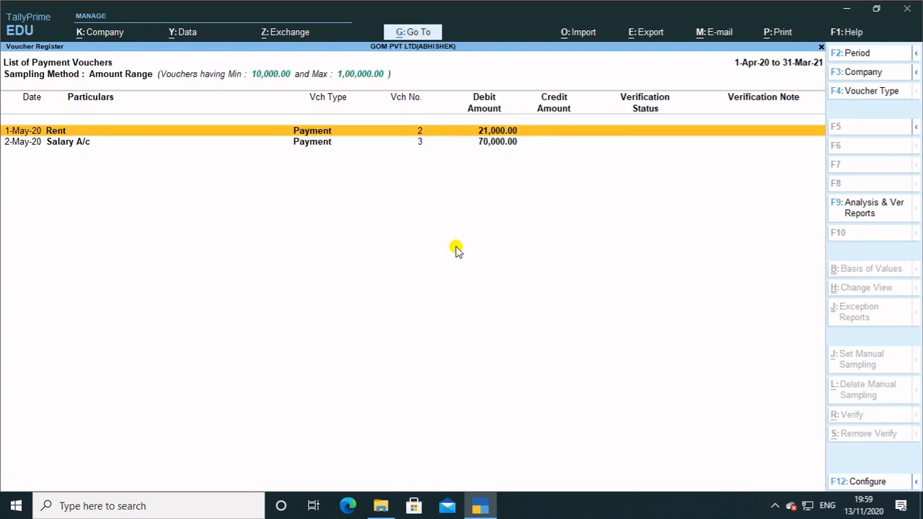
# Check the sampled payment vouchers against the amount range, and return to the voucher type summary.
pyautogui.press('Down')
pyautogui.press('Up')
pyautogui.press('Down')
pyautogui.press('Up')
pyautogui.press('Down')
pyautogui.press('Up')
pyautogui.press('Escape')
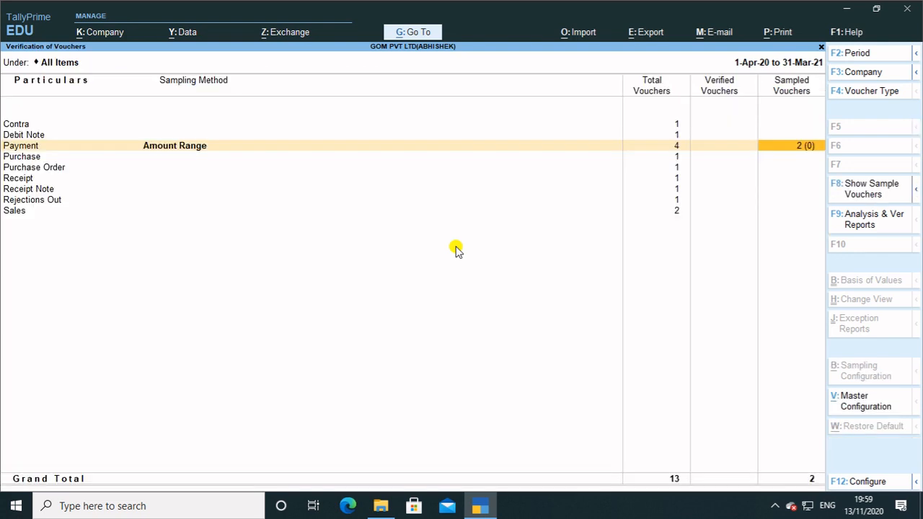
# View the list behind the Payment type's total vouchers, and return to the Verification report.
pyautogui.press('Left')
pyautogui.press('Left')
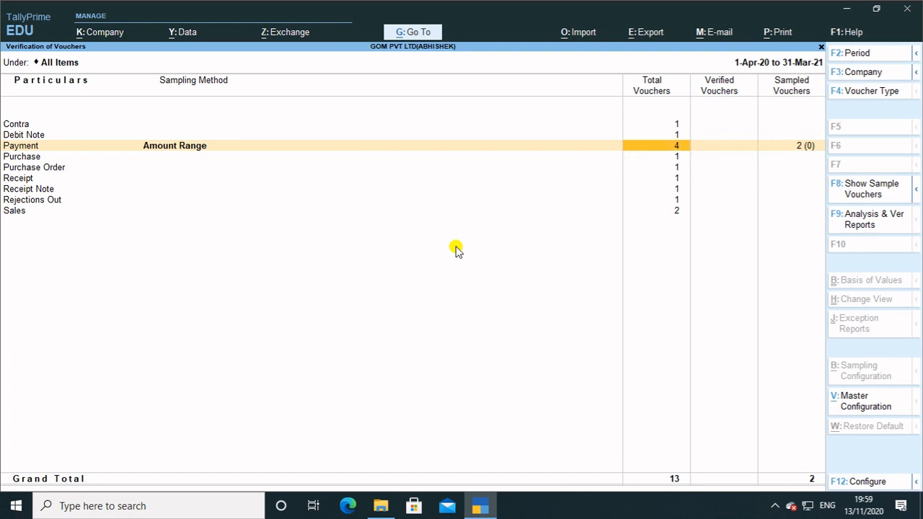
pyautogui.press('Return')
pyautogui.press('Escape')
pyautogui.press('Escape')
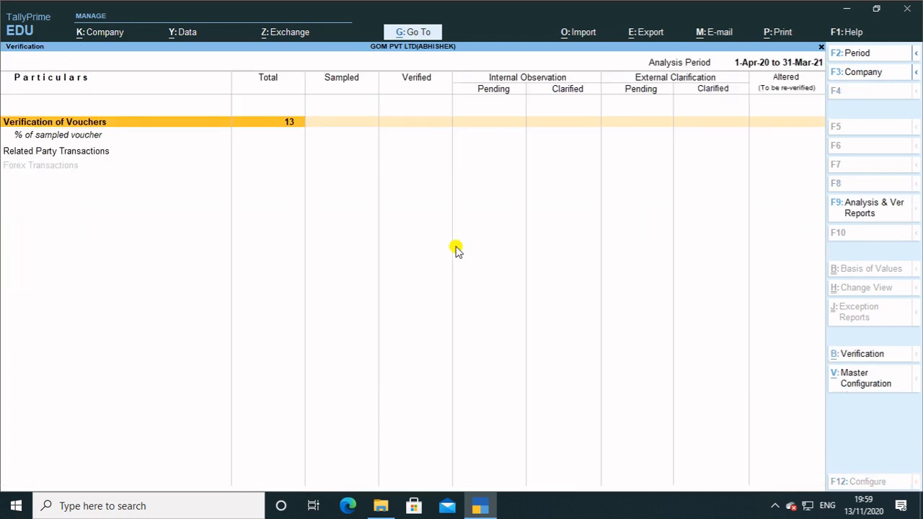
# Open the master configuration for Sampling Methods from the Verification report.
pyautogui.hotkey('alt', 'v')
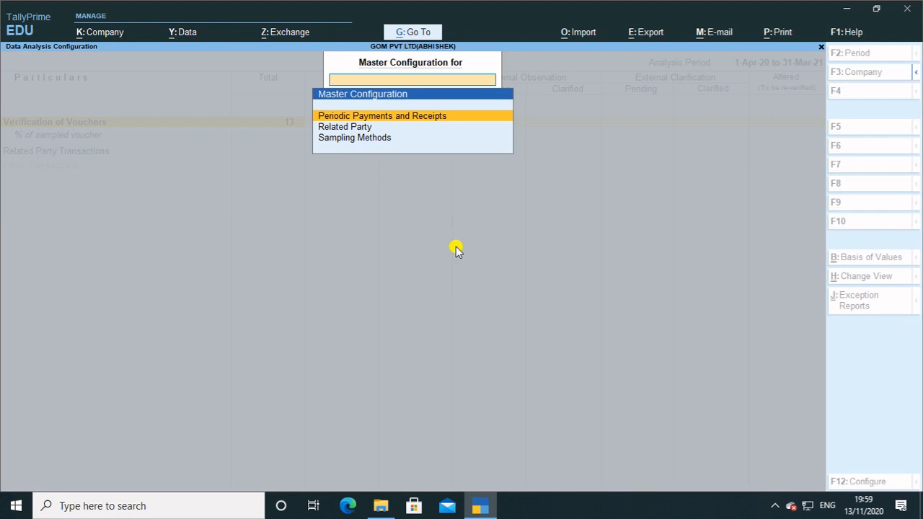
pyautogui.press('Down')
pyautogui.press('Down')
pyautogui.press('Return')
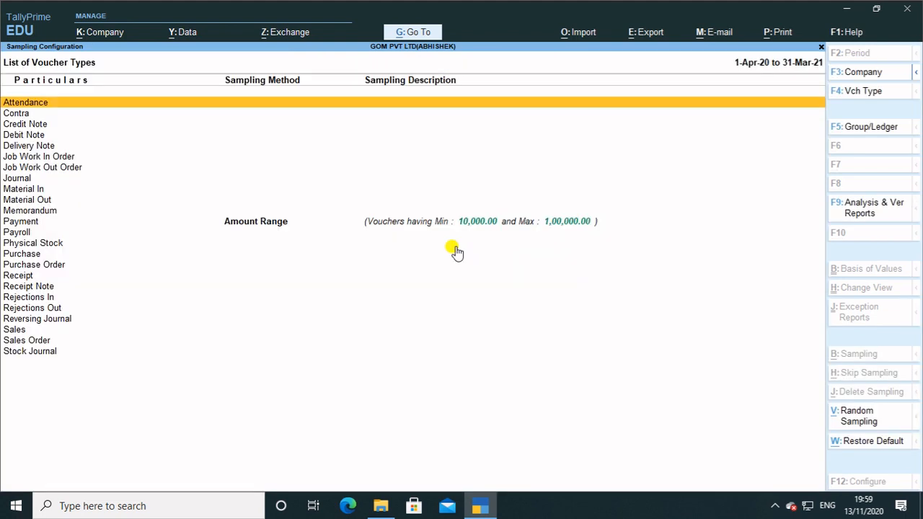
# Change the Payment voucher type's sampling method to Even Numbered Vouchers, starting from voucher number 2.
pyautogui.press('Down')
pyautogui.press('Down')
pyautogui.press('Down')
pyautogui.press('Down')
pyautogui.press('Down')
pyautogui.press('Down')
pyautogui.press('Down')
pyautogui.press('Down')
pyautogui.press('Down')
pyautogui.press('Down')
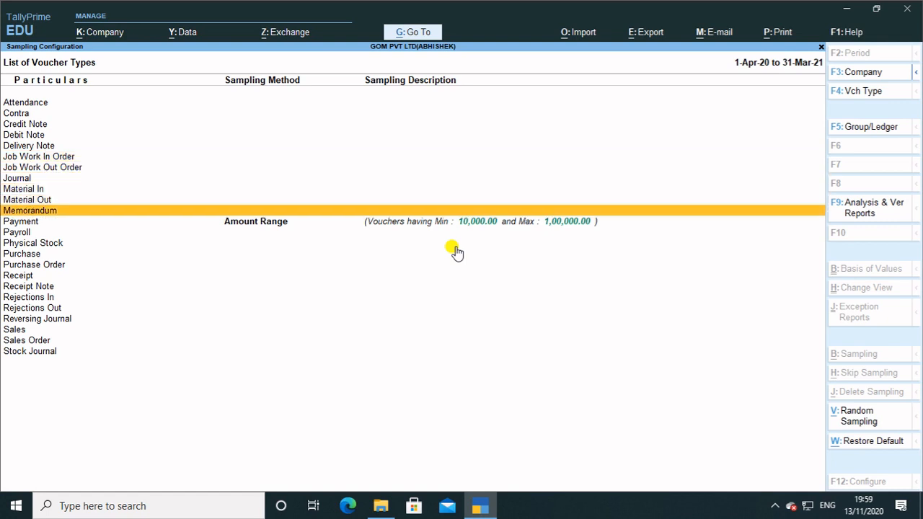
pyautogui.press('Down')
pyautogui.press('Return')
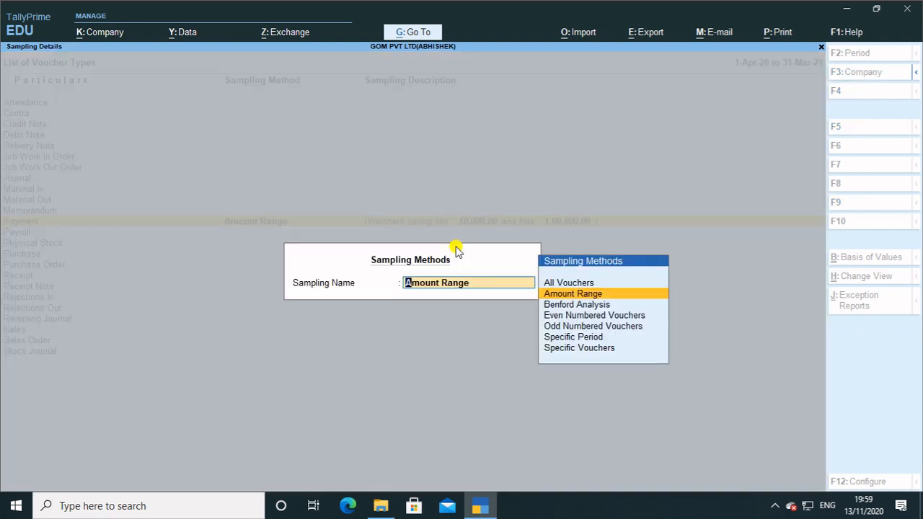
pyautogui.press('Down')
pyautogui.press('Down')
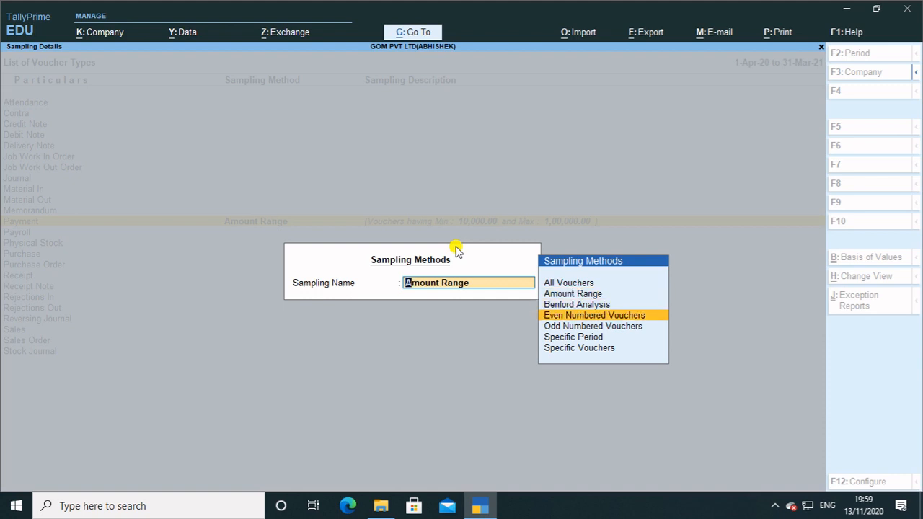
pyautogui.press('Return')
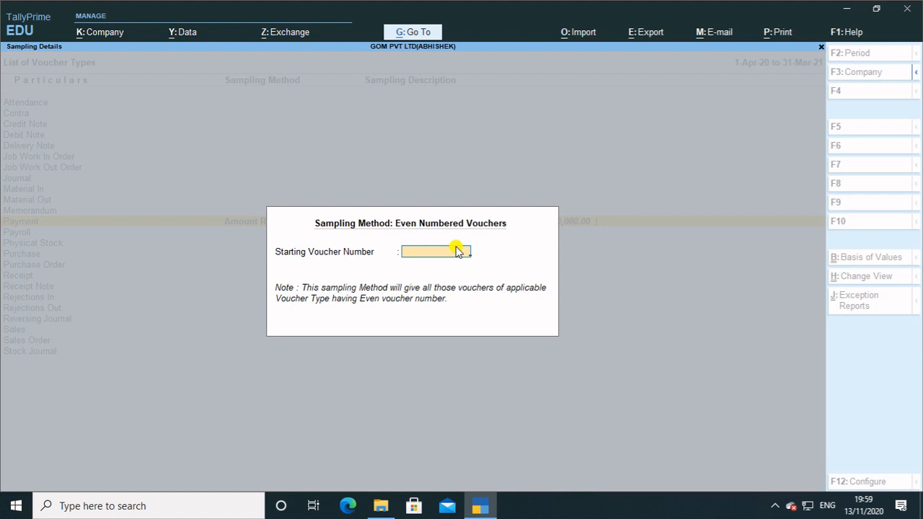
pyautogui.write('2')
pyautogui.press('Return')
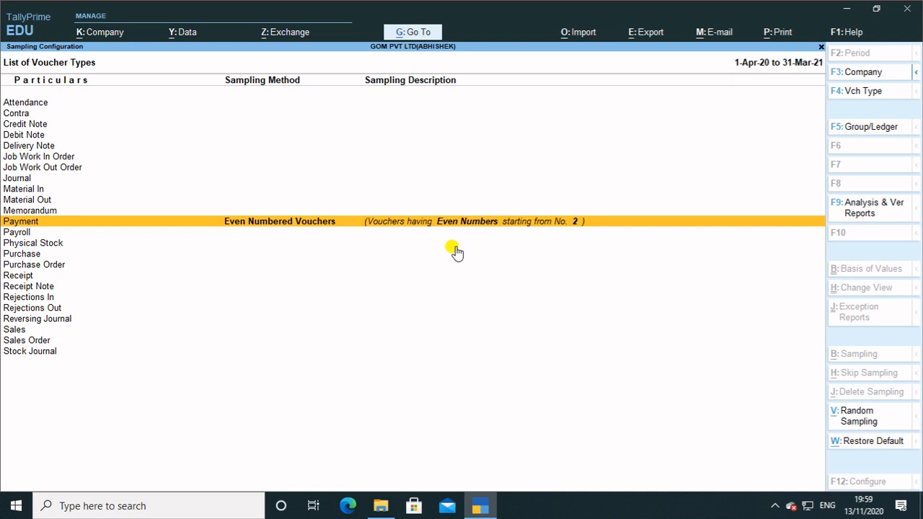
# Open the sampling method selection for the Contra voucher type.
pyautogui.press('Up')
pyautogui.press('Up')
pyautogui.press('Up')
pyautogui.press('Up')
pyautogui.press('Up')
pyautogui.press('Up')
pyautogui.press('Up')
pyautogui.press('Up')
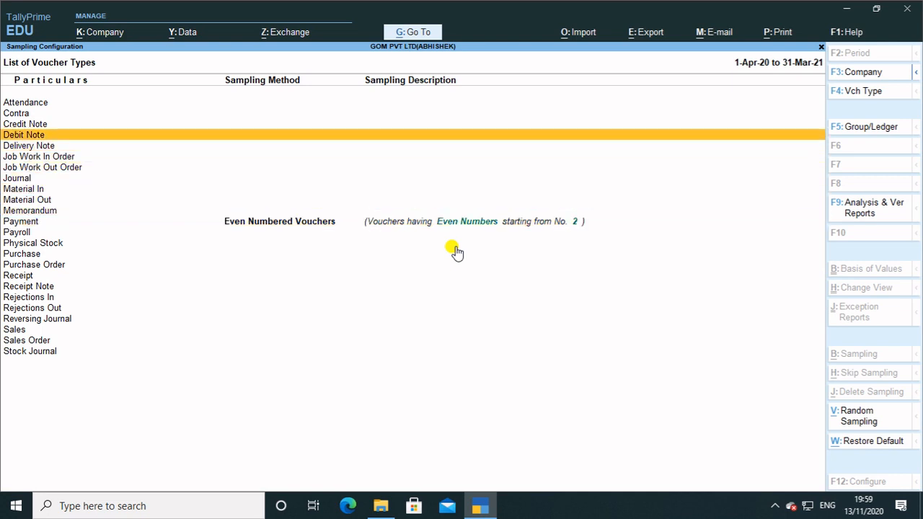
pyautogui.press('Up')
pyautogui.press('Up')
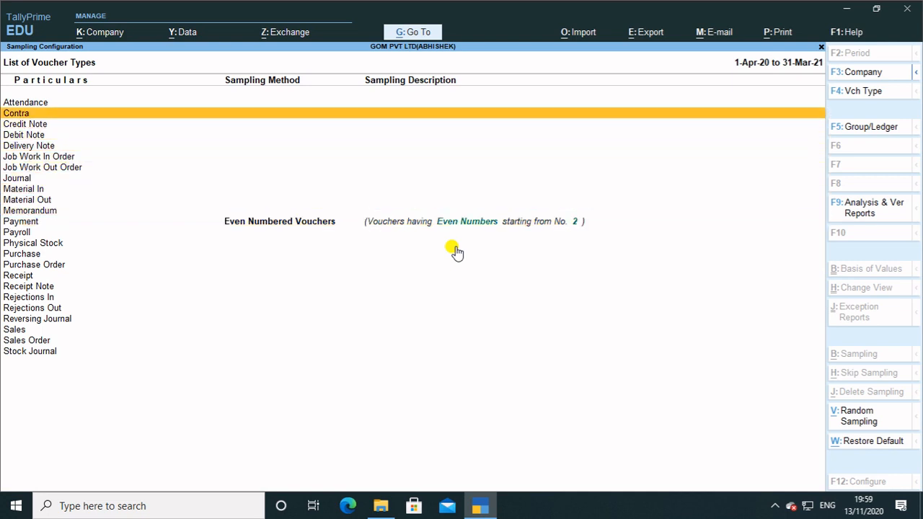
pyautogui.press('Return')
pyautogui.press('Down')
pyautogui.press('Down')
pyautogui.press('Down')
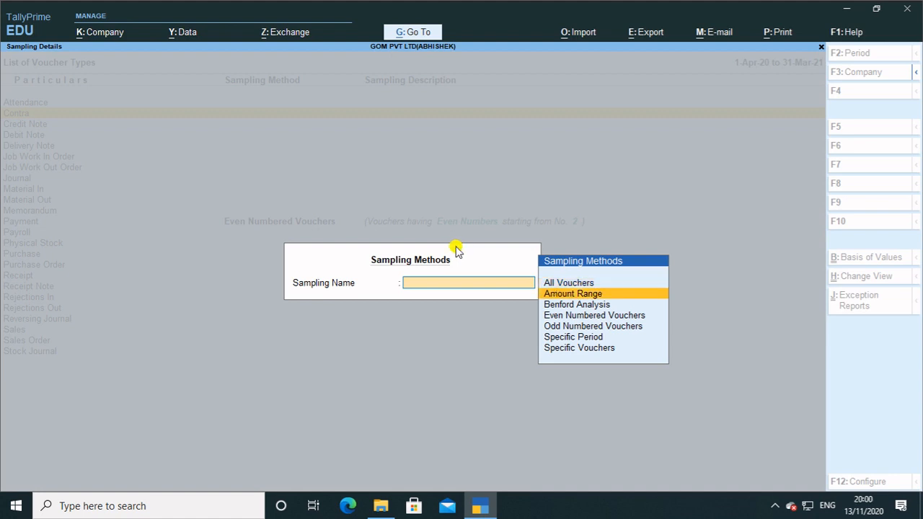
pyautogui.press('Up')
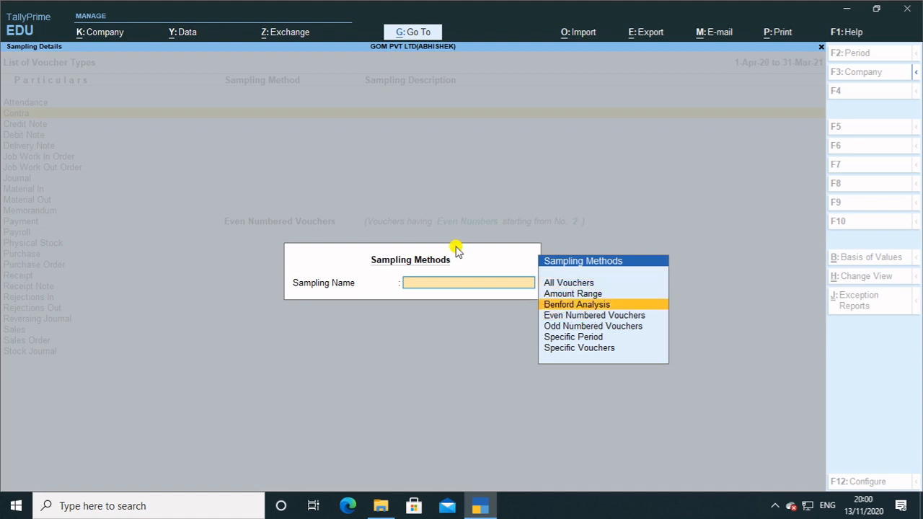
pyautogui.press('Down')
pyautogui.press('Down')
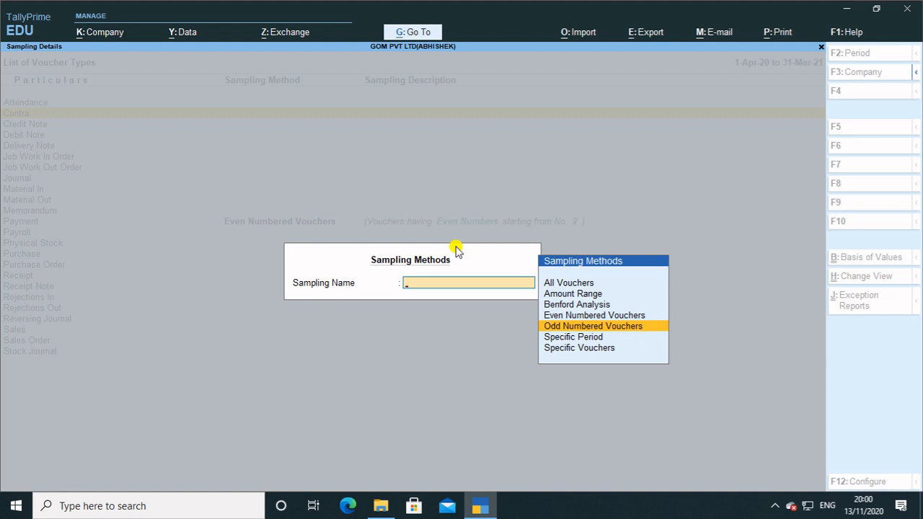
pyautogui.press('Up')
pyautogui.press('Up')
pyautogui.press('Up')
pyautogui.press('Return')
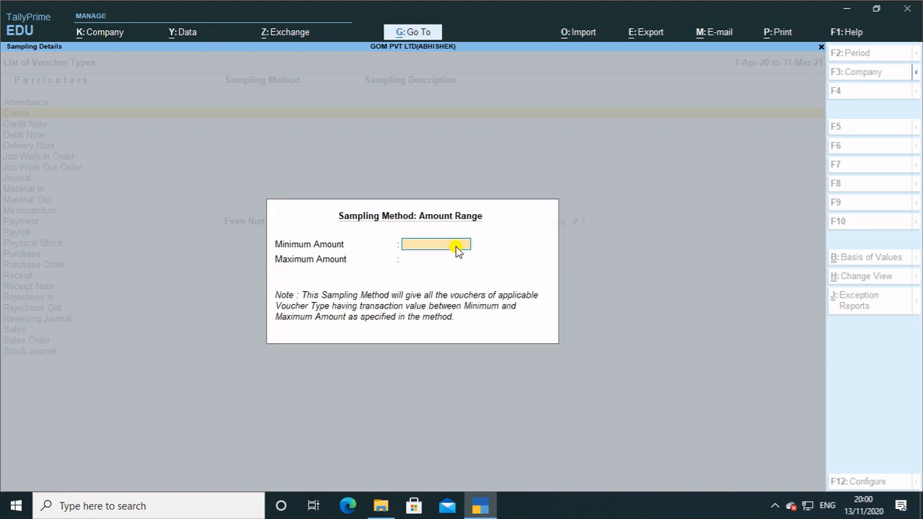
pyautogui.press('Escape')
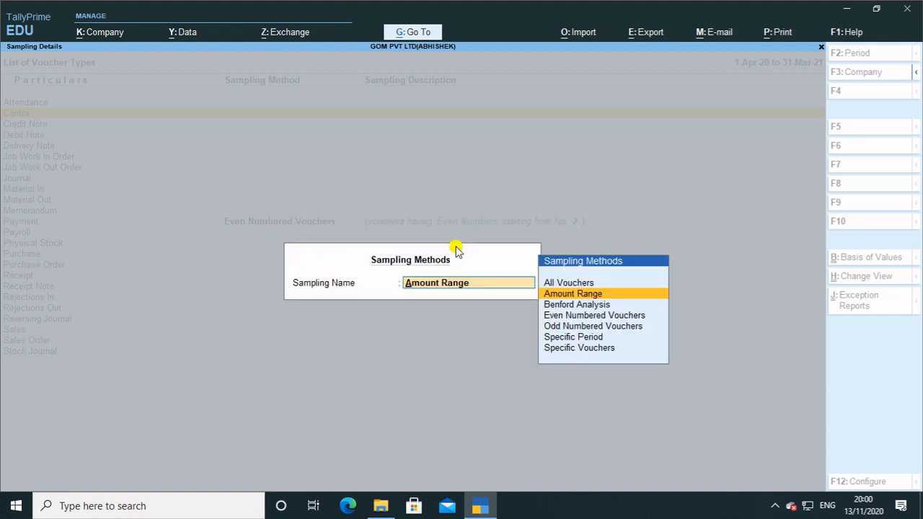
# Set Contra's sampling method to Odd Numbered Vouchers, starting from voucher number 1.
pyautogui.press('Down')
pyautogui.press('Down')
pyautogui.press('Down')
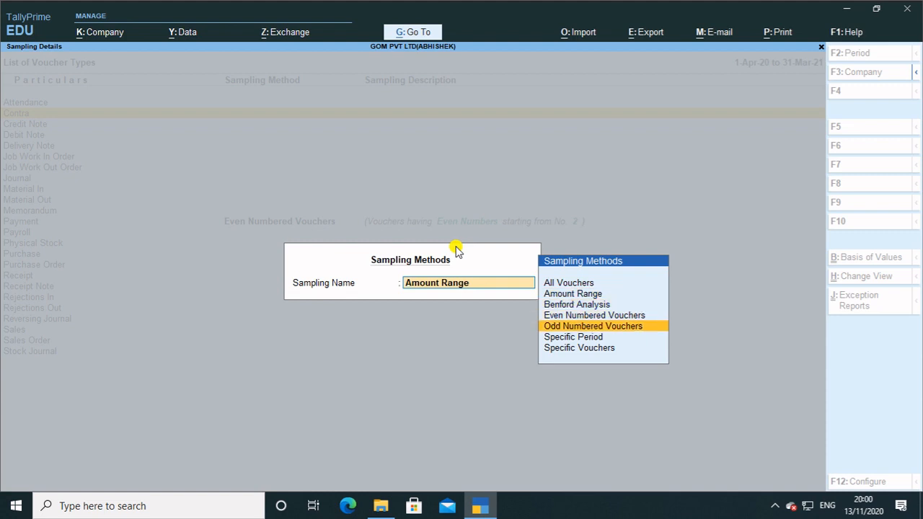
pyautogui.press('Return')
pyautogui.write('1')
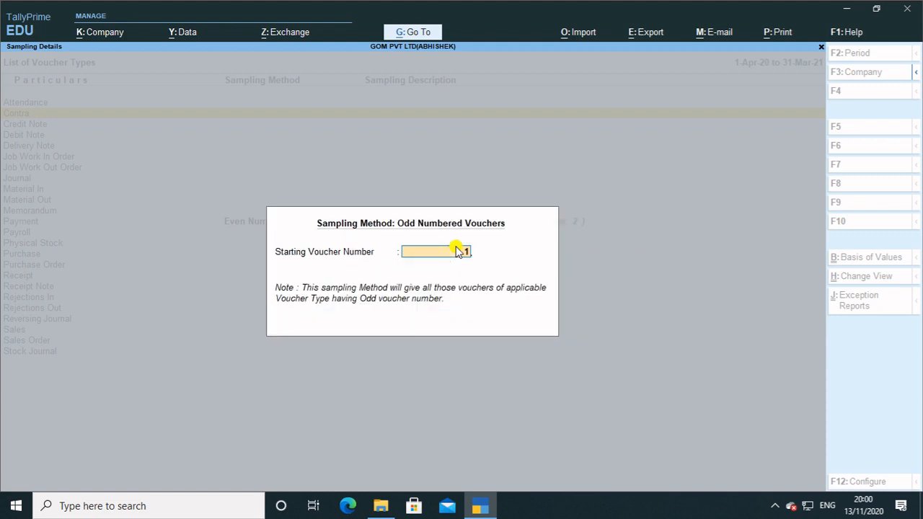
pyautogui.press('Return')
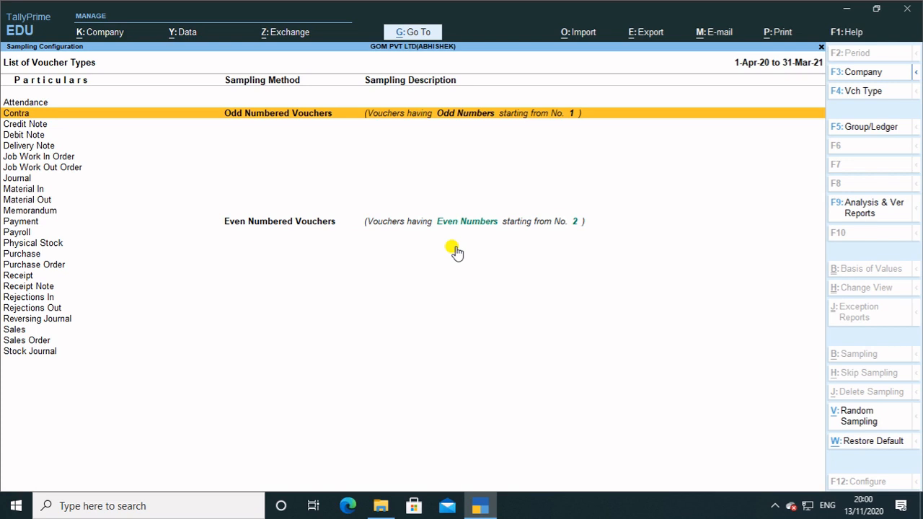
# Choose Specific Period as the sampling method for the Sales voucher type.
pyautogui.press('Down')
pyautogui.press('Down')
pyautogui.press('Down')
pyautogui.press('Down')
pyautogui.press('Down')
pyautogui.press('Down')
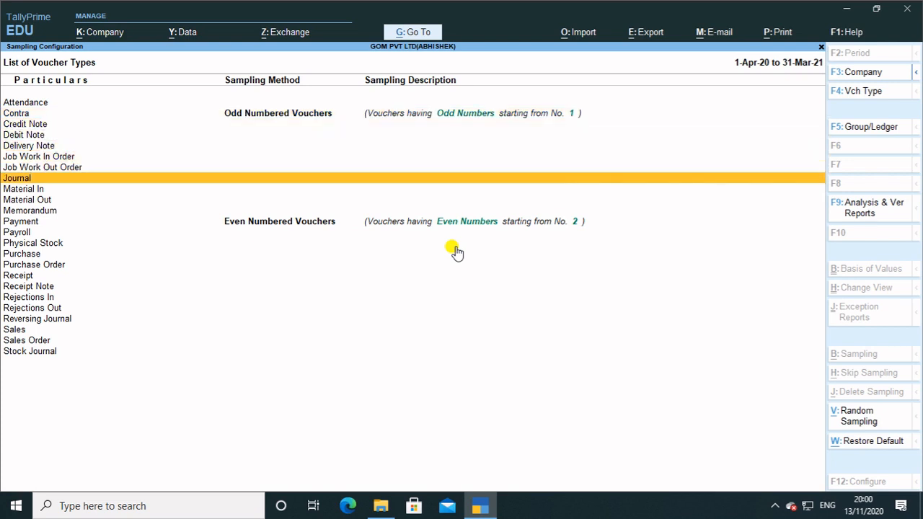
pyautogui.press('Down')
pyautogui.press('Down')
pyautogui.press('Down')
pyautogui.press('Down')
pyautogui.press('Down')
pyautogui.press('Down')
pyautogui.press('Down')
pyautogui.press('Down')
pyautogui.press('Down')
pyautogui.press('Down')
pyautogui.press('Down')
pyautogui.press('Down')
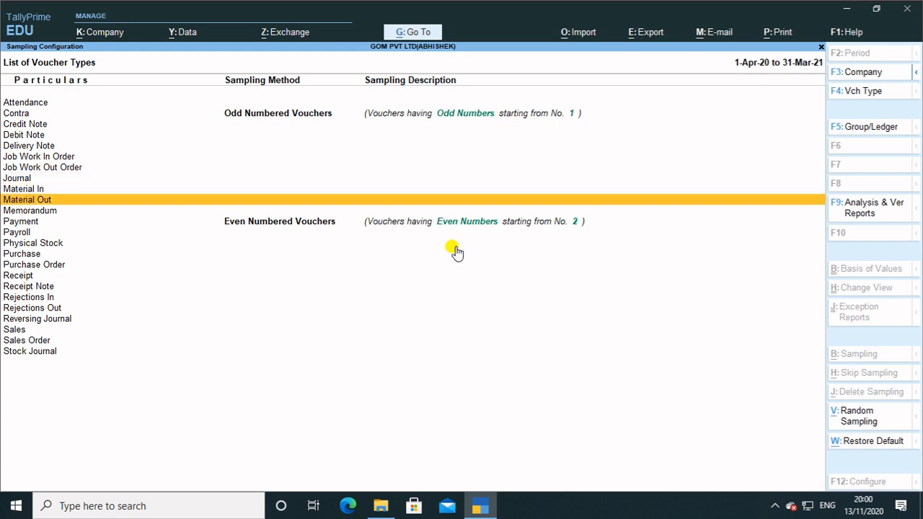
pyautogui.press('Down')
pyautogui.press('Down')
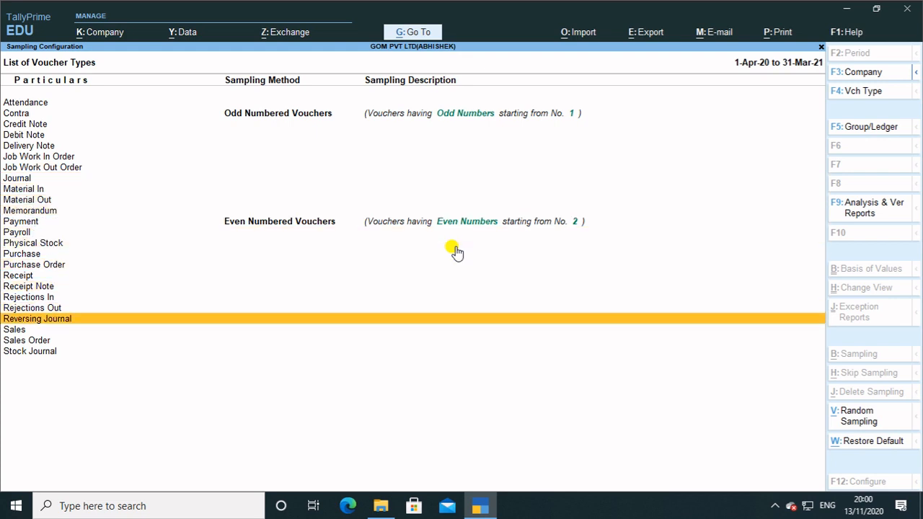
pyautogui.press('Return')
pyautogui.press('Down')
pyautogui.press('Down')
pyautogui.press('Down')
pyautogui.press('Down')
pyautogui.press('Down')
pyautogui.press('Down')
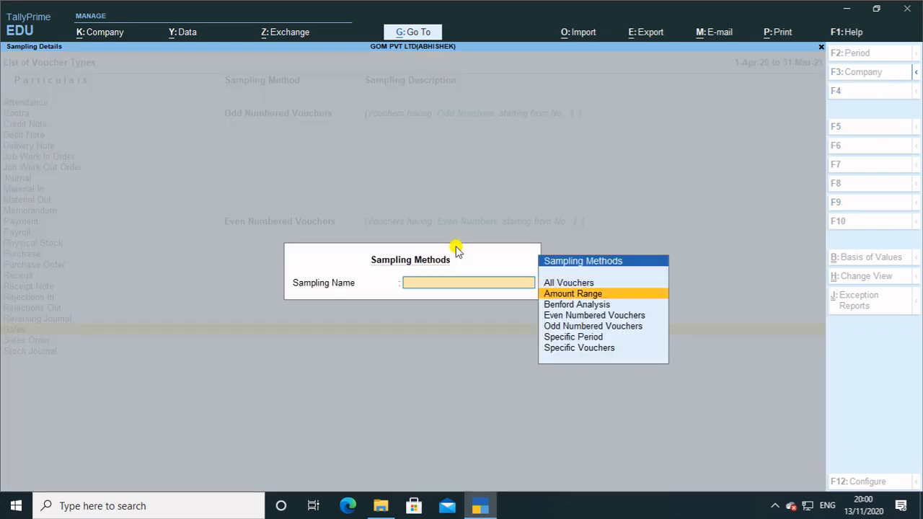
pyautogui.press('Up')
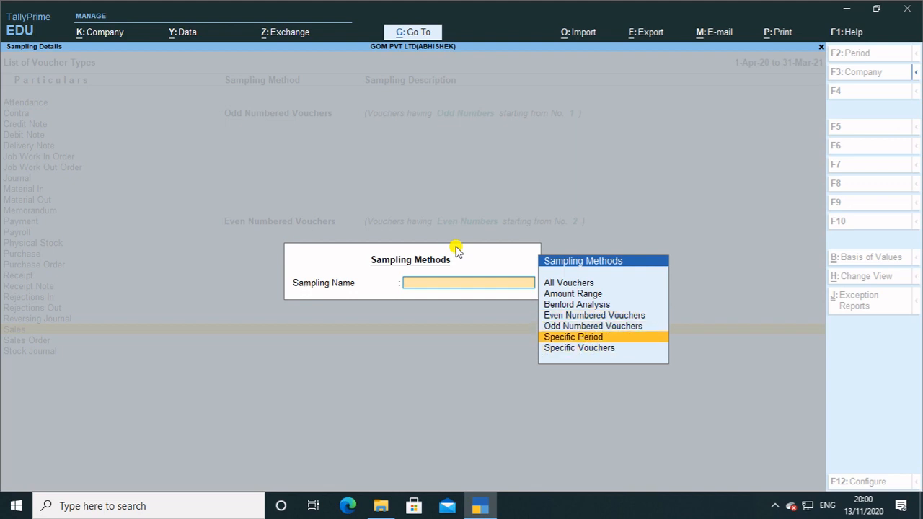
pyautogui.press('Return')
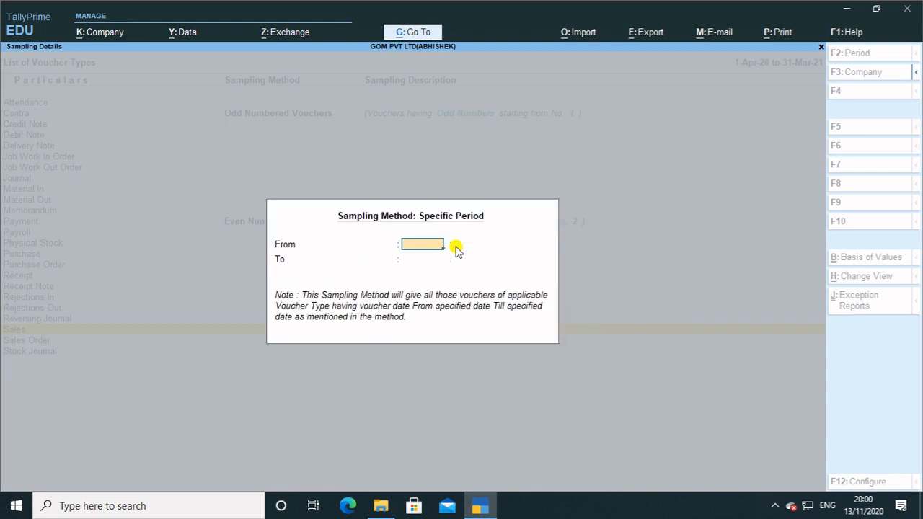
# Set the Sales sampling period from 1-7-2020 to 31-7-2020 and save it.
pyautogui.write('1.4')
pyautogui.press('BackSpace')
pyautogui.write('7')
pyautogui.press('Return')
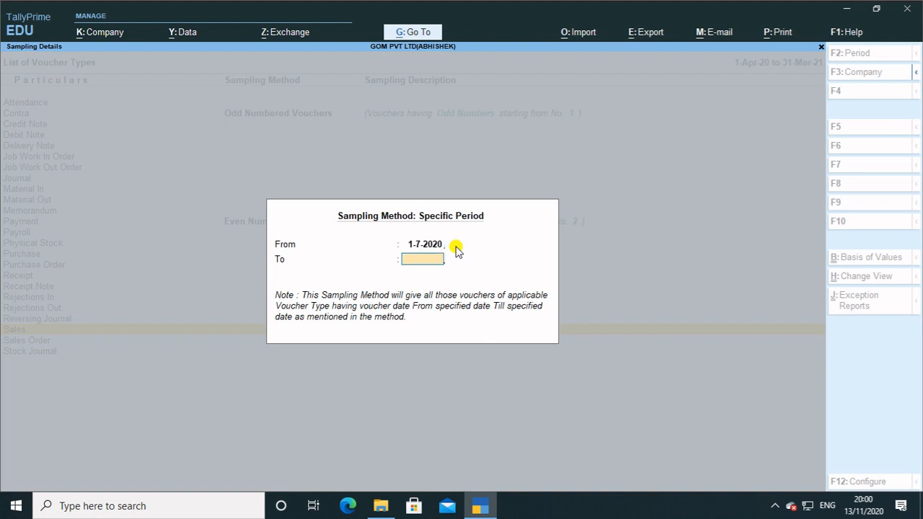
pyautogui.write('31.7')
pyautogui.press('Return')
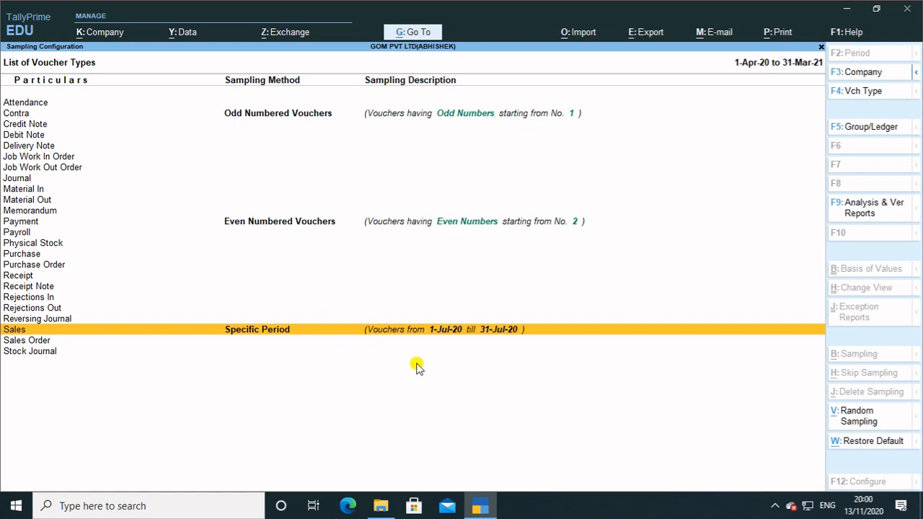
# Leave the sampling configuration and open Verification of Vouchers from the Verification report.
pyautogui.press('Escape')
pyautogui.press('Escape')
pyautogui.press('Escape')
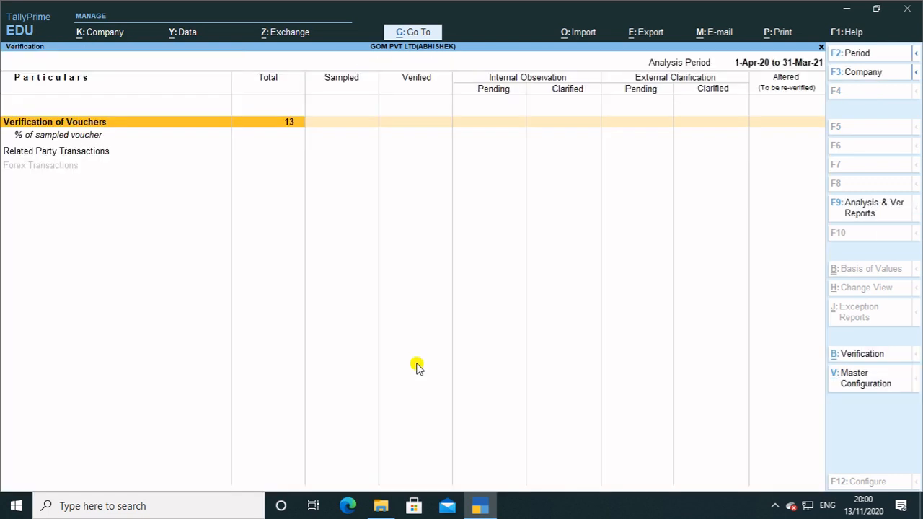
pyautogui.press('Return')
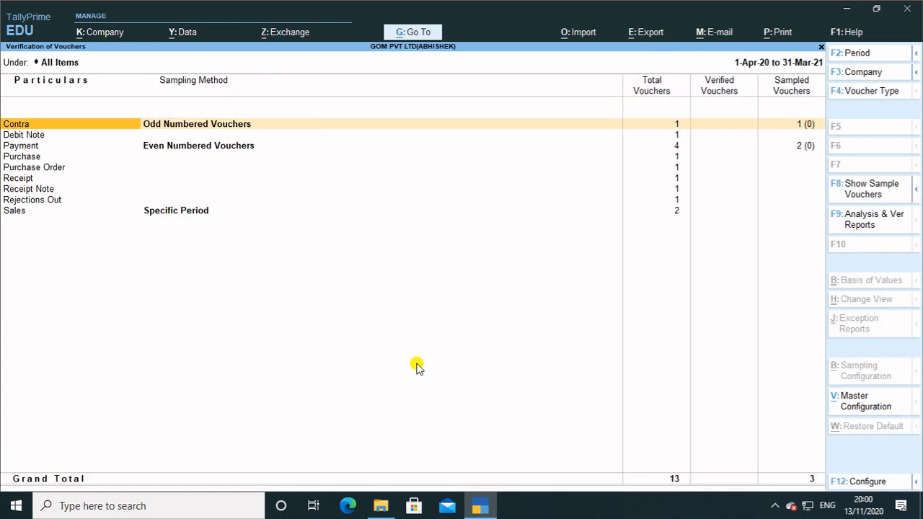
# Review the sampling methods and sampled voucher counts of the voucher types from Contra to Sales.
pyautogui.press('Right')
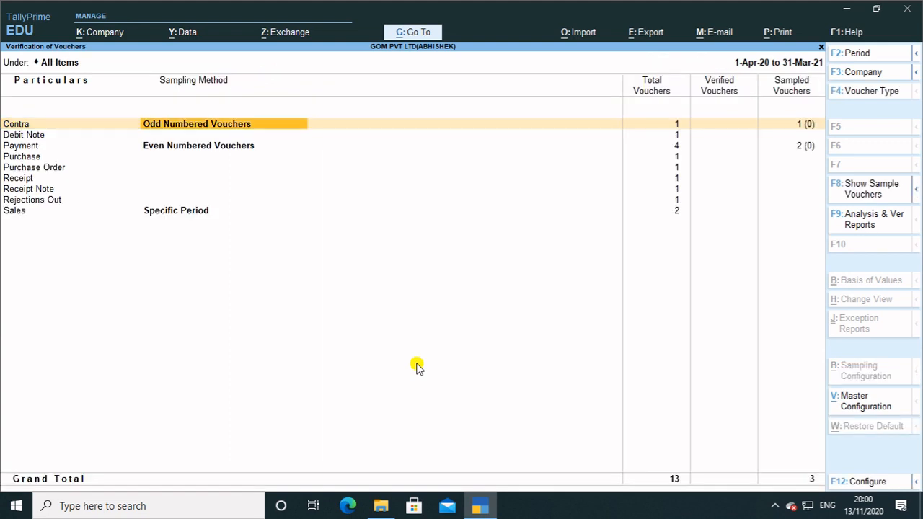
pyautogui.press('Down')
pyautogui.press('Down')
pyautogui.press('Down')
pyautogui.press('Down')
pyautogui.press('Down')
pyautogui.press('Down')
pyautogui.press('Down')
pyautogui.press('Down')
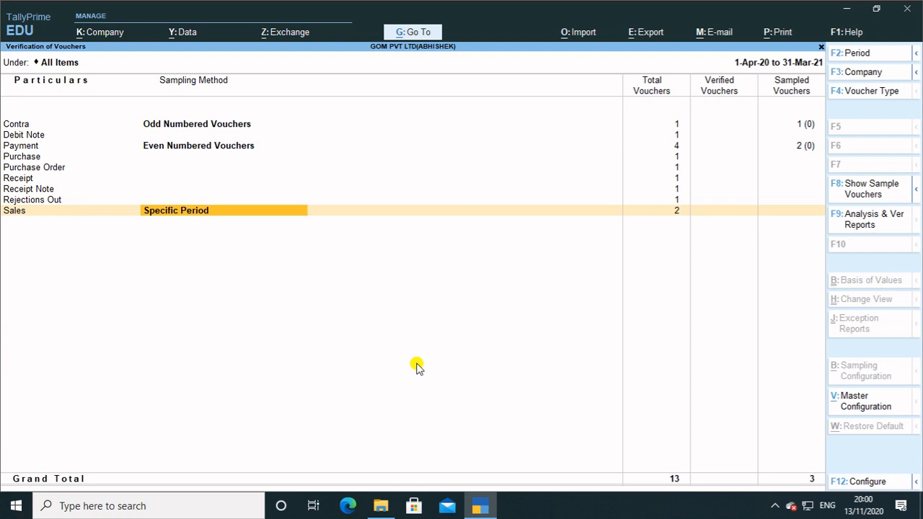
pyautogui.press('Up')
pyautogui.press('Up')
pyautogui.press('Up')
pyautogui.press('Up')
pyautogui.press('Up')
pyautogui.press('Up')
pyautogui.press('Up')
pyautogui.press('Up')
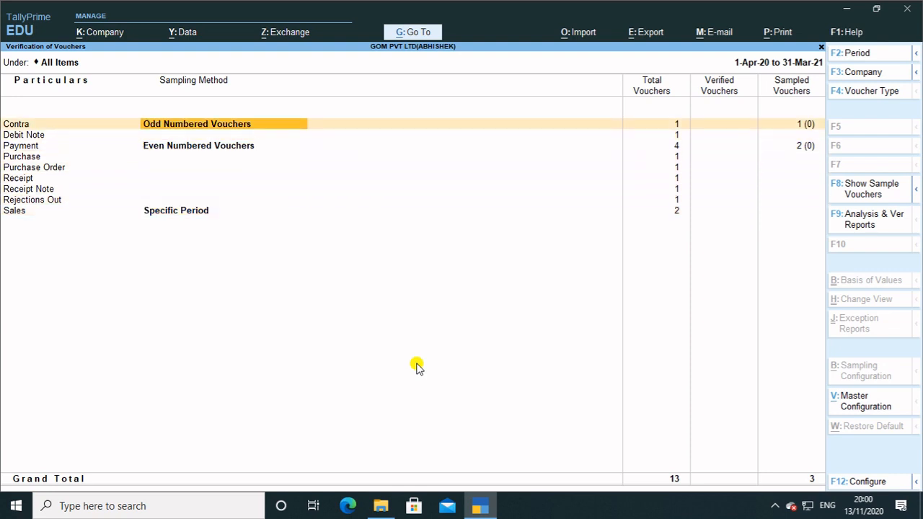
pyautogui.press('Down')
pyautogui.press('Down')
pyautogui.press('Down')
pyautogui.press('Down')
pyautogui.press('Down')
pyautogui.press('Down')
pyautogui.press('Down')
pyautogui.press('Down')
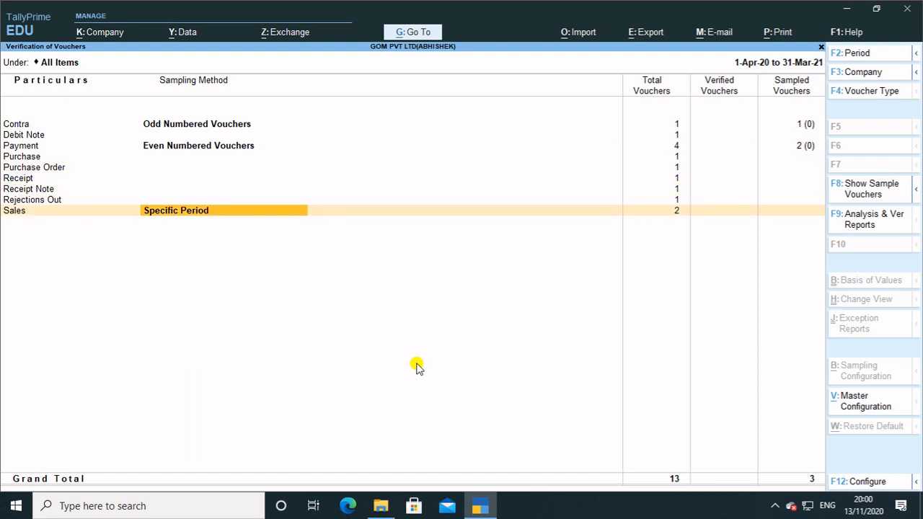
# Check the monthly register behind the Sales type's total vouchers, and return to its sampling method in the summary.
pyautogui.press('Return')
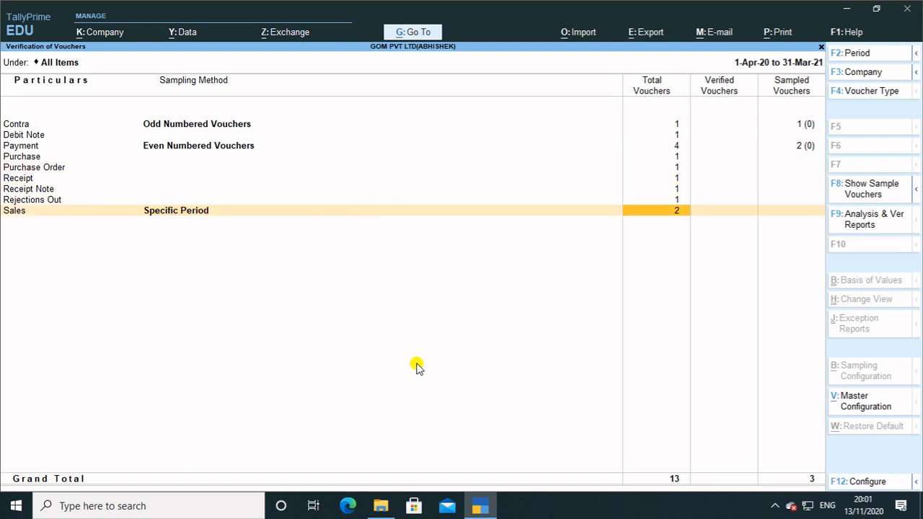
pyautogui.press('Return')
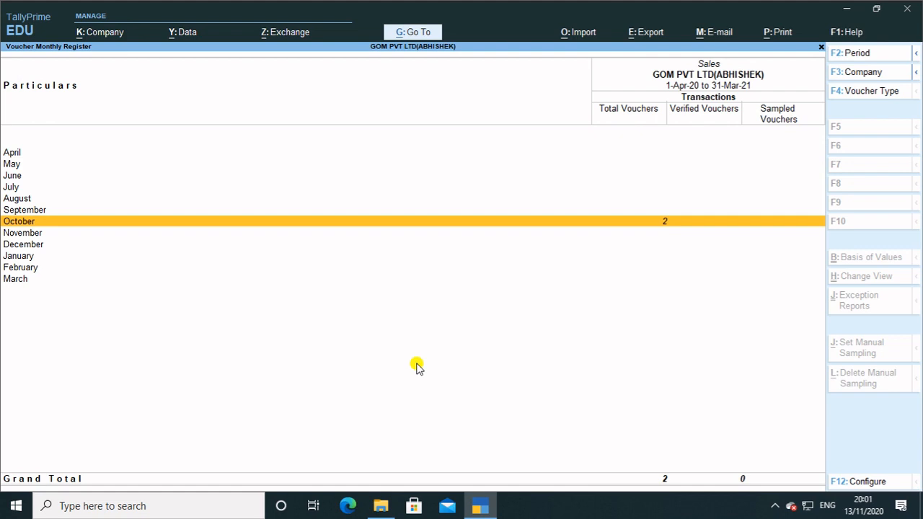
pyautogui.press('Escape')
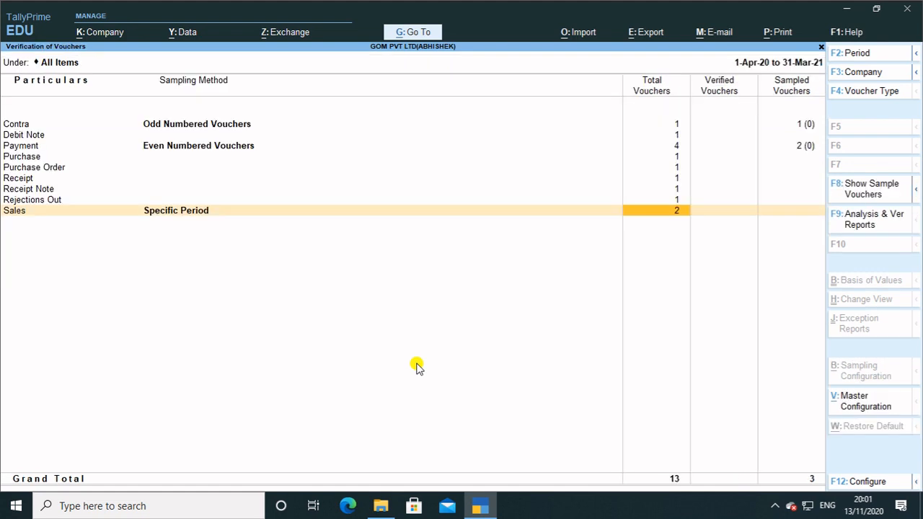
pyautogui.press('Left')
pyautogui.press('Left')
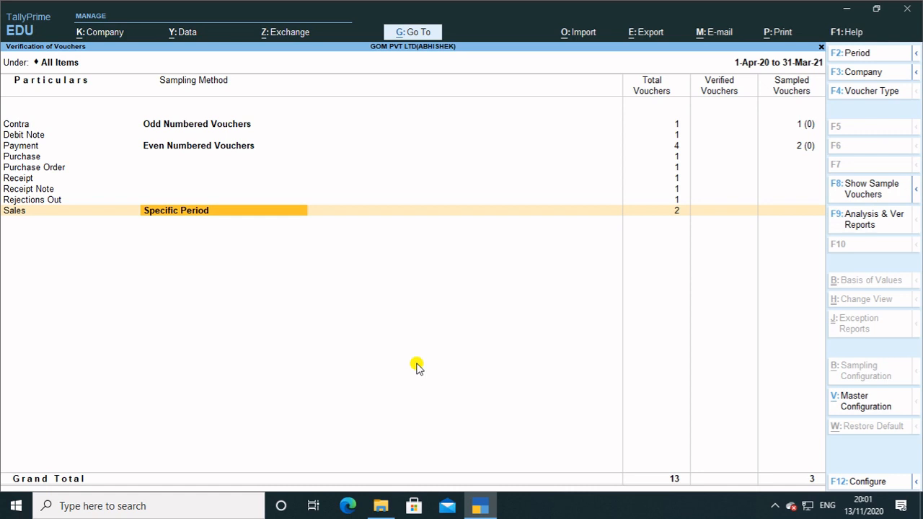
# Leave the verification reports and return to the Gateway of Tally without quitting.
pyautogui.press('Return')
pyautogui.press('Escape')
pyautogui.press('Escape')
pyautogui.press('Escape')
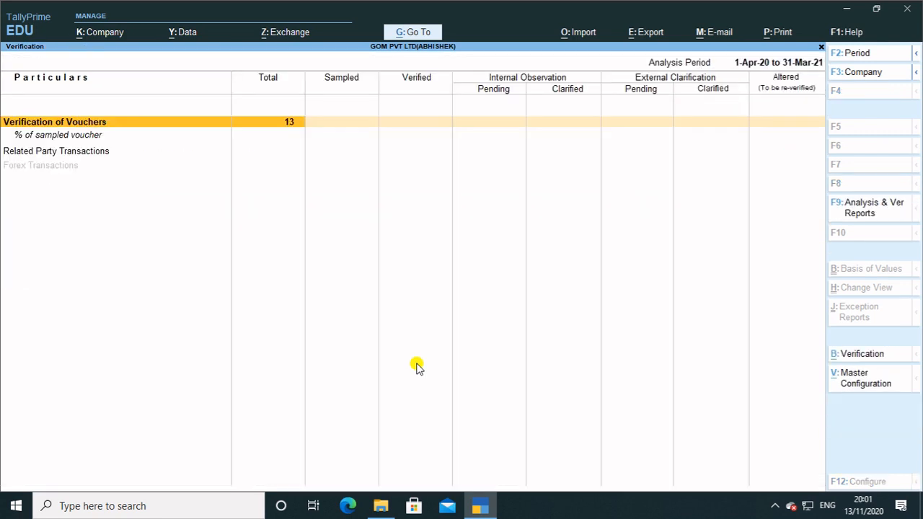
pyautogui.press('Escape')
pyautogui.press('Escape')
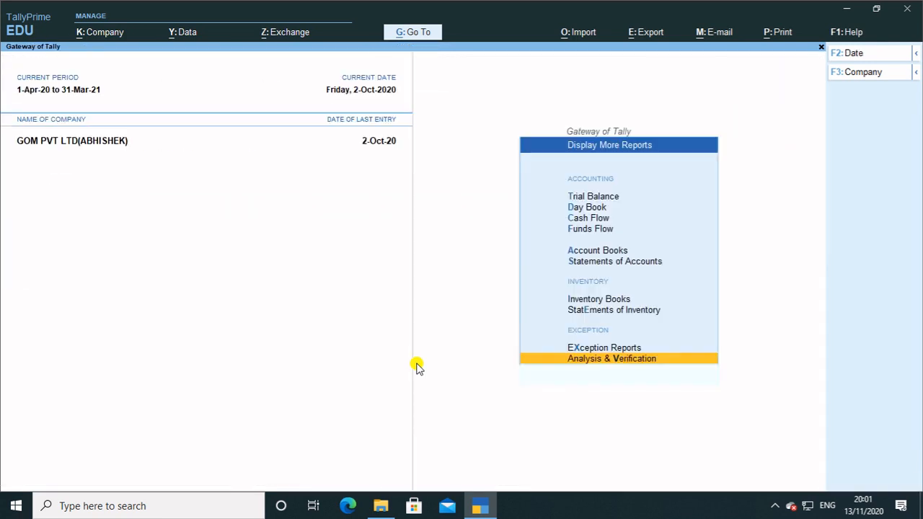
pyautogui.press('Up')
pyautogui.press('Escape')
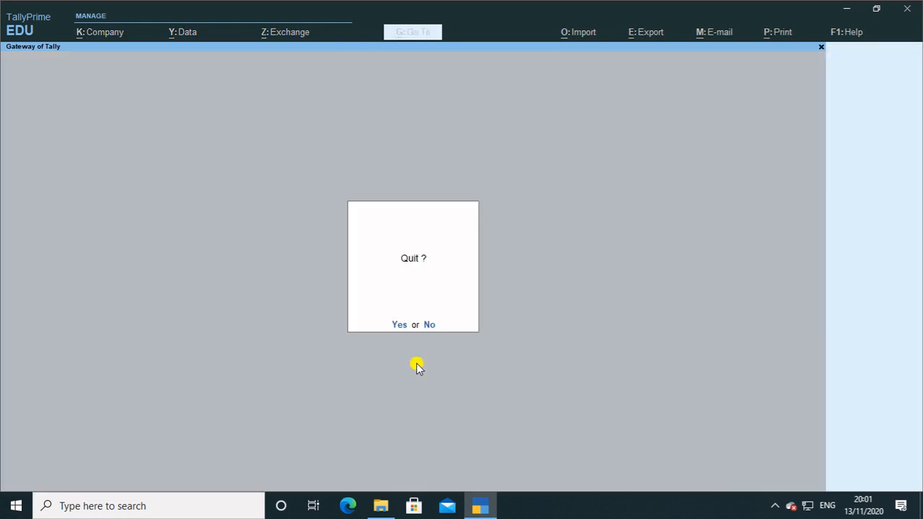
pyautogui.press('n')
# Start a new Sales voucher and set its voucher date to 1-7-2020.
pyautogui.press('Down')
pyautogui.press('Down')
pyautogui.press('Down')
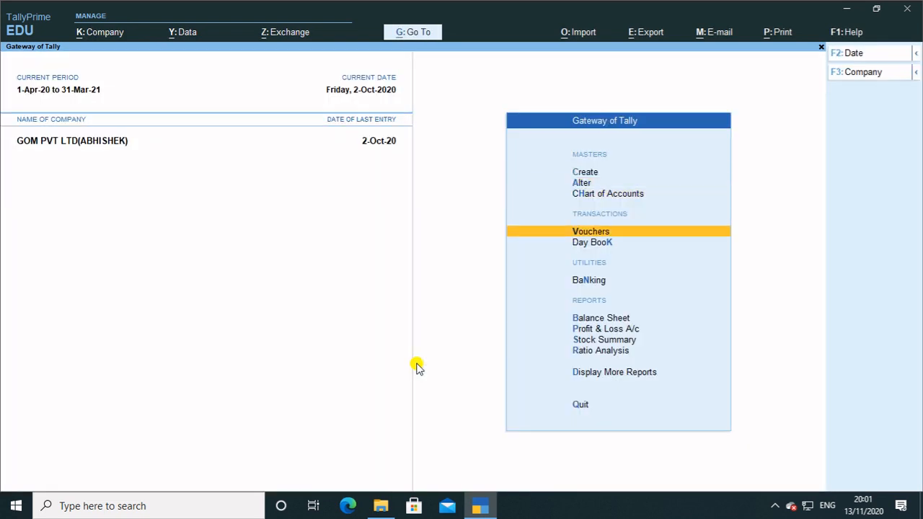
pyautogui.press('Return')
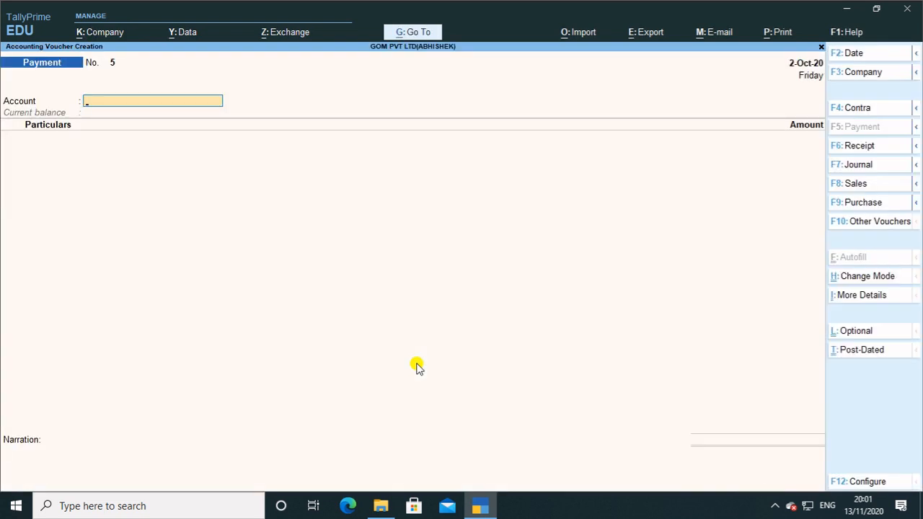
pyautogui.press('F8')
pyautogui.press('F2')
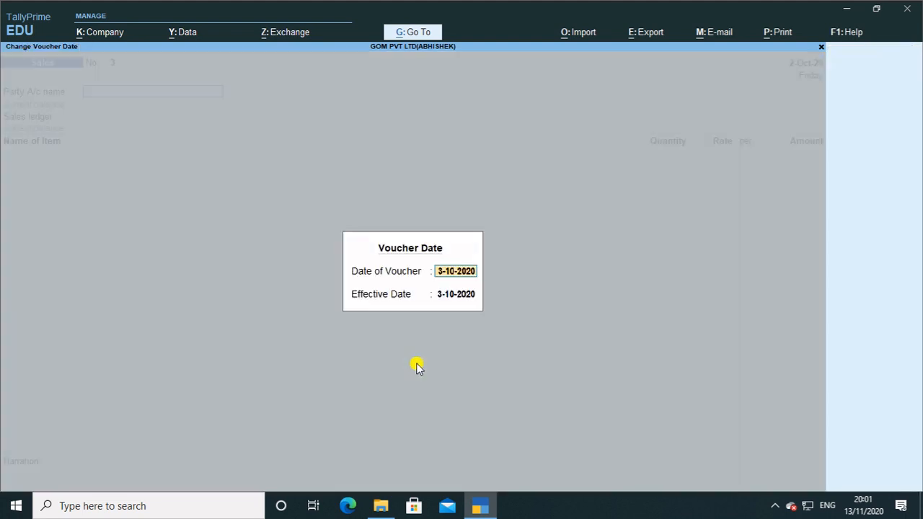
pyautogui.write('1.2')
pyautogui.press('Return')
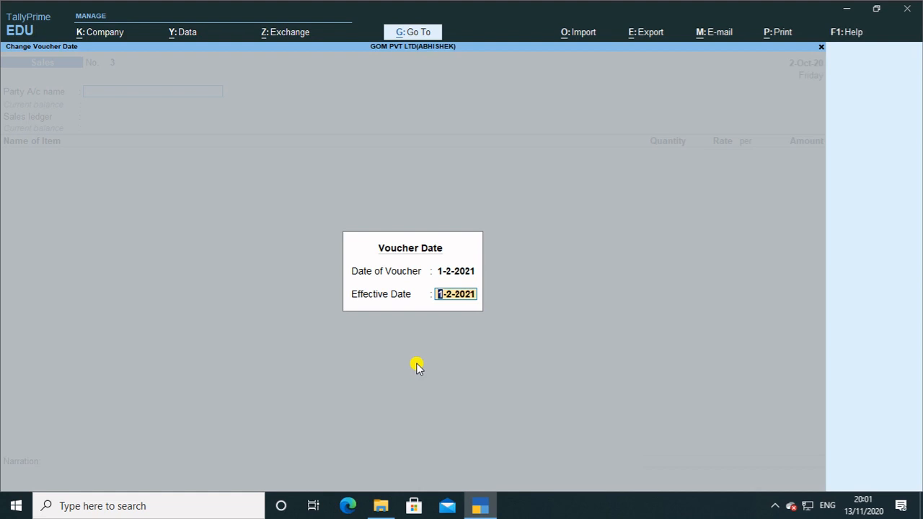
pyautogui.press('BackSpace')
pyautogui.write('1.7')
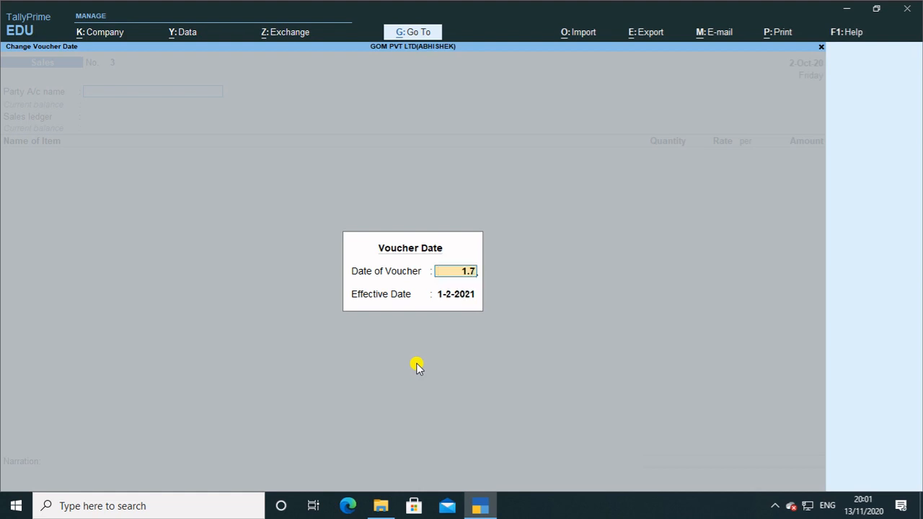
pyautogui.press('Return')
pyautogui.press('Return')
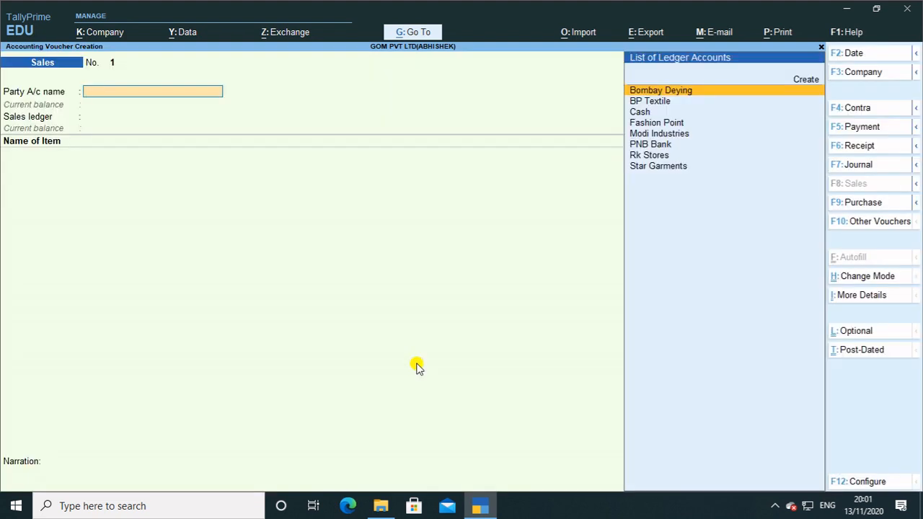
# Choose Bombay Deying as the party, accept the default dispatch and party details, and select the Sales ledger.
pyautogui.press('Return')
pyautogui.press('Return')
pyautogui.press('Return')
pyautogui.press('Return')
pyautogui.press('Return')
pyautogui.press('Return')
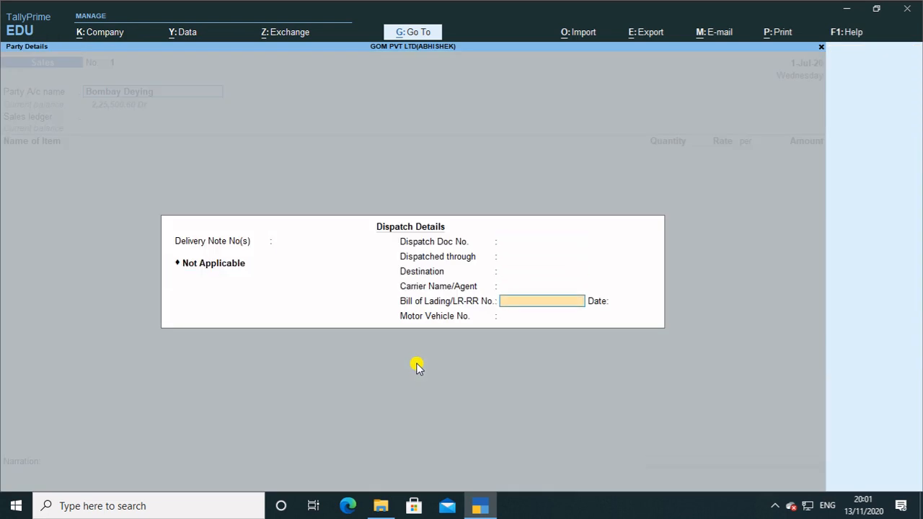
pyautogui.press('Return')
pyautogui.press('Return')
pyautogui.press('Return')
pyautogui.press('Return')
pyautogui.press('Return')
pyautogui.press('Return')
pyautogui.press('Return')
pyautogui.press('Return')
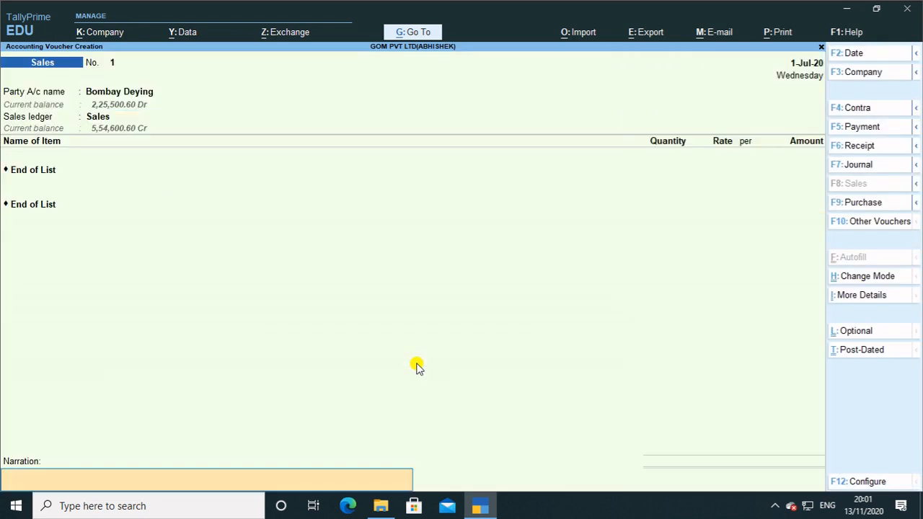
# Go back to the voucher's item line and select Denim Fabrics as the stock item.
pyautogui.press('Return')
pyautogui.press('BackSpace')
pyautogui.press('BackSpace')
pyautogui.press('BackSpace')
pyautogui.press('Down')
pyautogui.press('Return')
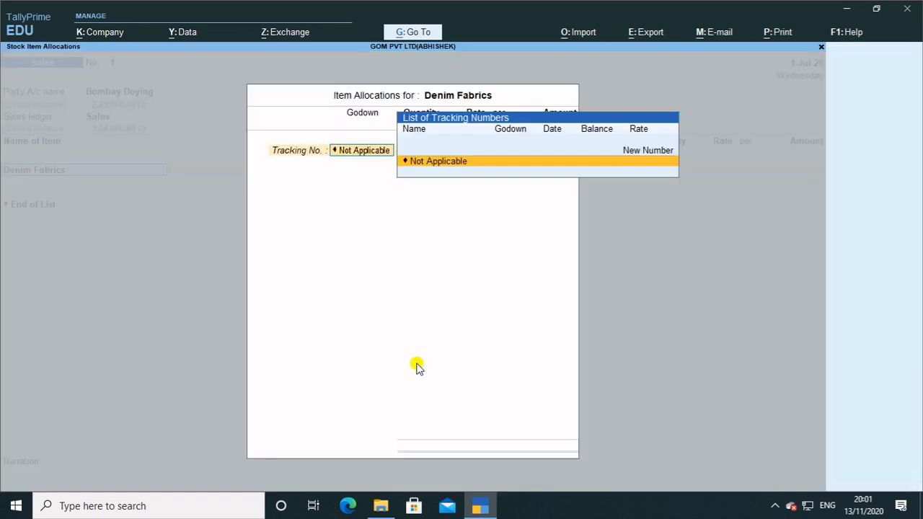
# Allocate 14 m of Denim Fabrics from the Dwarka godown at a rate of 150, without tracking or order number.
pyautogui.press('Return')
pyautogui.press('Return')
pyautogui.press('Return')
pyautogui.write('14')
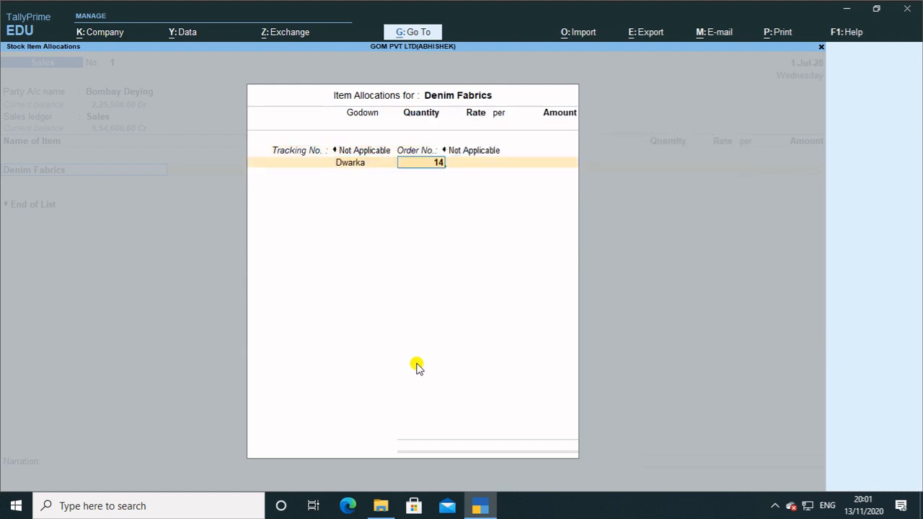
pyautogui.press('Return')
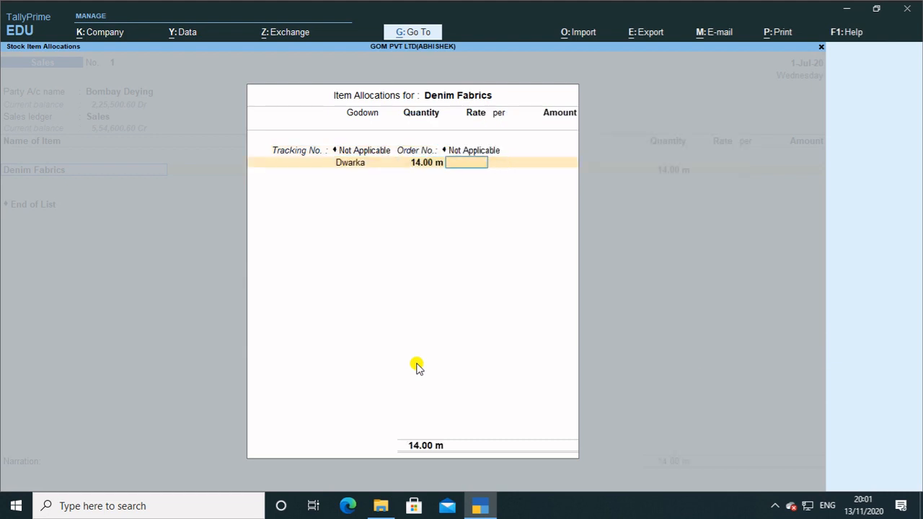
pyautogui.write('150')
pyautogui.press('Return')
pyautogui.press('Return')
pyautogui.press('Return')
pyautogui.press('Return')
pyautogui.press('Return')
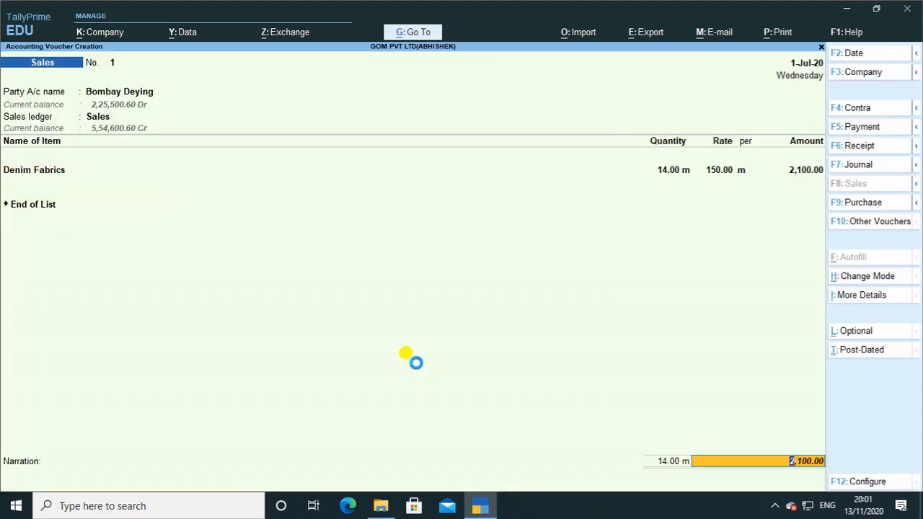
# Complete the Sales voucher without a narration and save it.
pyautogui.press('Return')
pyautogui.press('Return')
pyautogui.press('Return')
pyautogui.press('Return')
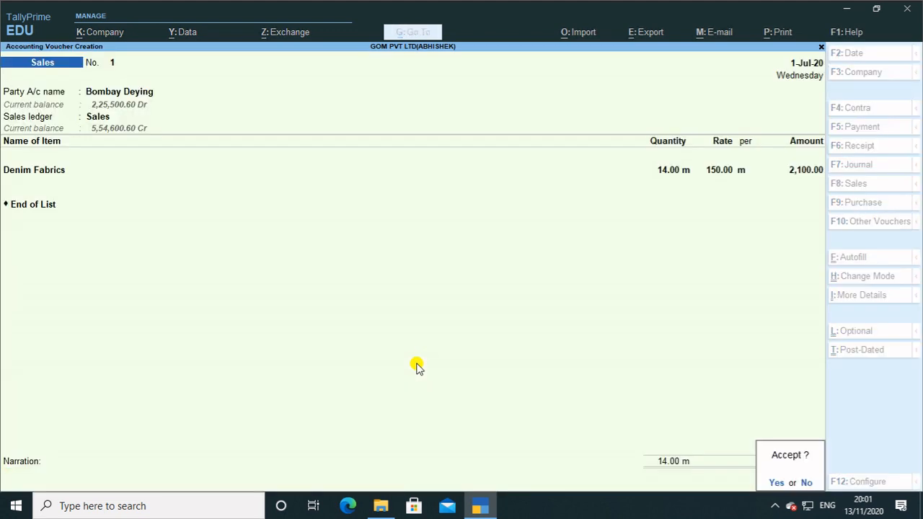
pyautogui.press('Return')
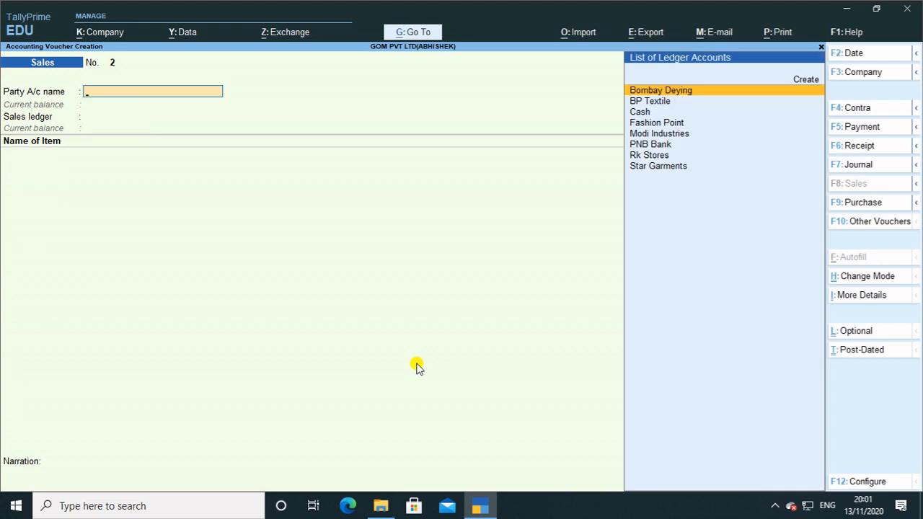
# Leave voucher entry and open Display More Reports from the Gateway of Tally.
pyautogui.press('Escape')
pyautogui.press('Down')
pyautogui.press('Down')
pyautogui.press('Down')
pyautogui.press('Down')
pyautogui.press('Down')
pyautogui.press('Down')
pyautogui.press('Down')
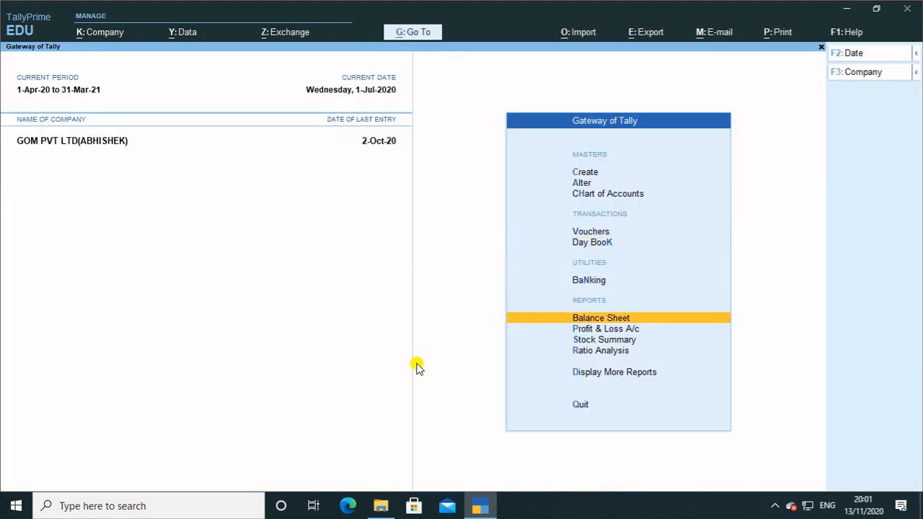
pyautogui.press('Return')
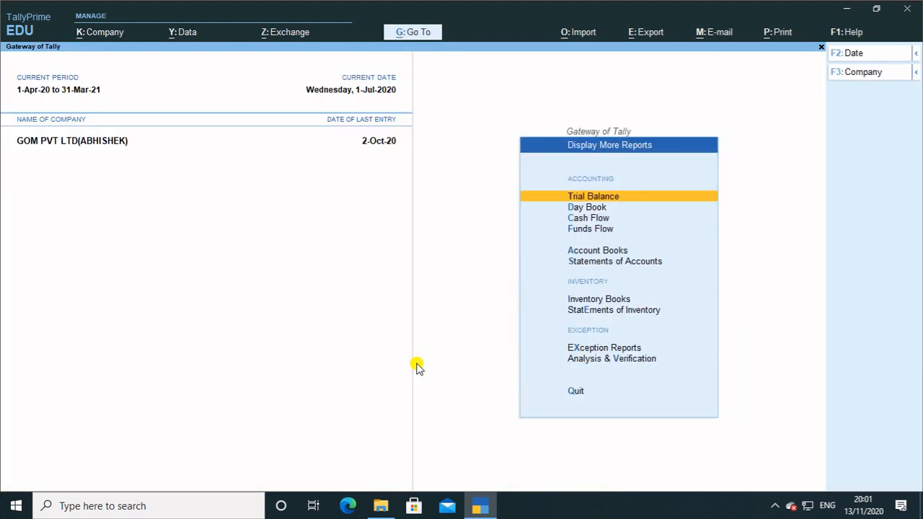
# Open the Voucher Verification report under Analysis & Verification.
pyautogui.press('Down')
pyautogui.press('Down')
pyautogui.press('Down')
pyautogui.press('Down')
pyautogui.press('Down')
pyautogui.press('Down')
pyautogui.press('Down')
pyautogui.press('Down')
pyautogui.press('Down')
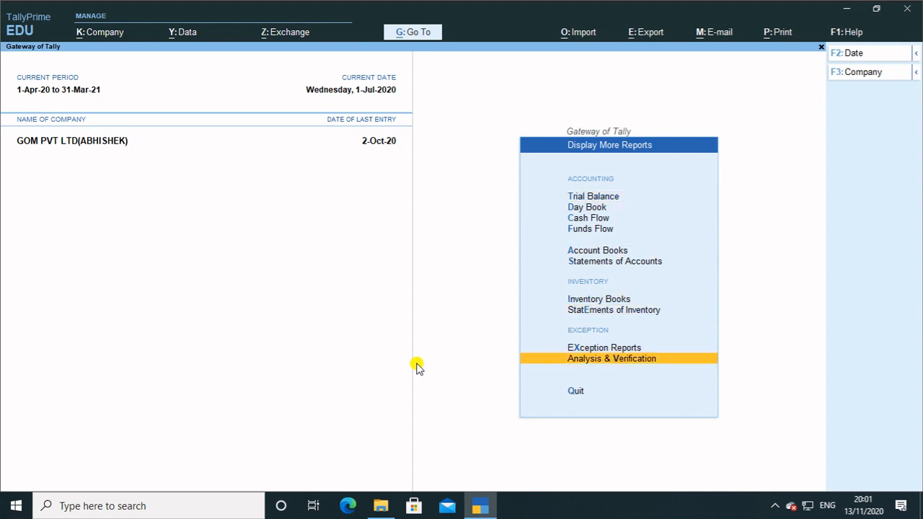
pyautogui.press('Return')
pyautogui.press('Down')
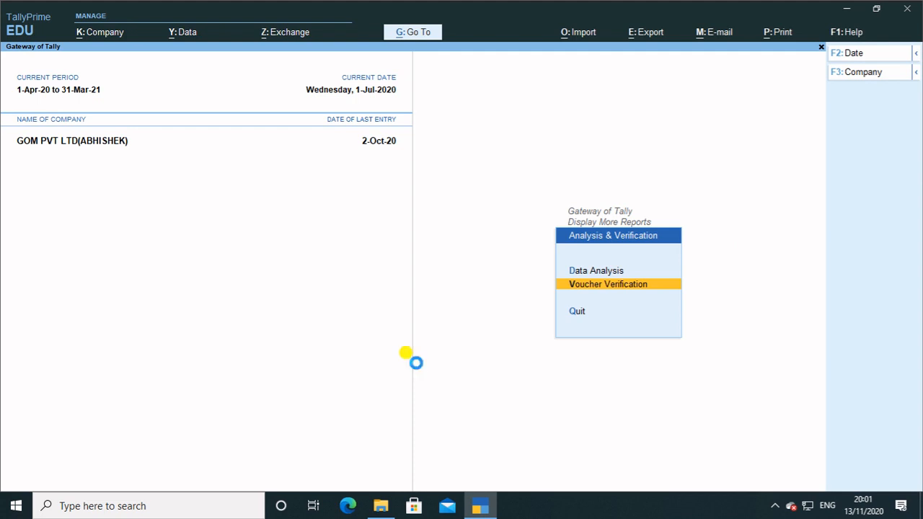
pyautogui.press('Return')
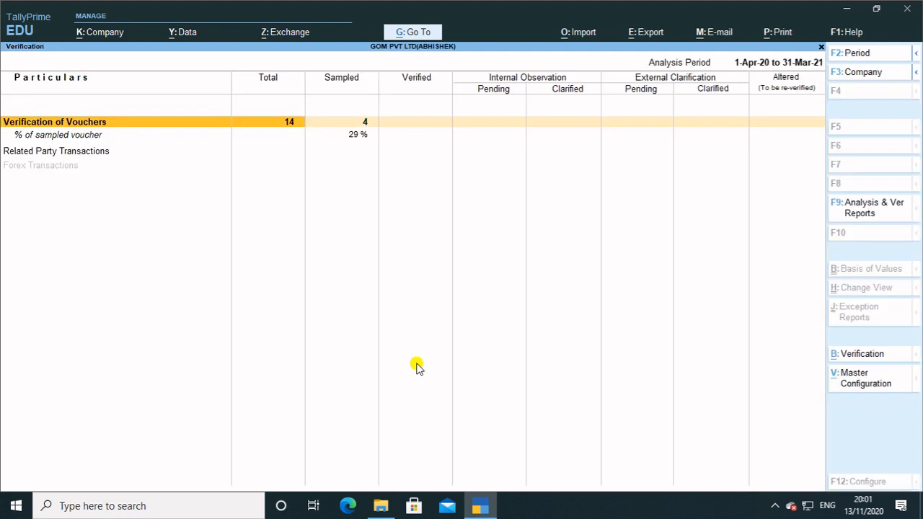
# Open the Verification of Vouchers summary by voucher type.
pyautogui.press('Right')
pyautogui.press('Right')
pyautogui.press('Return')
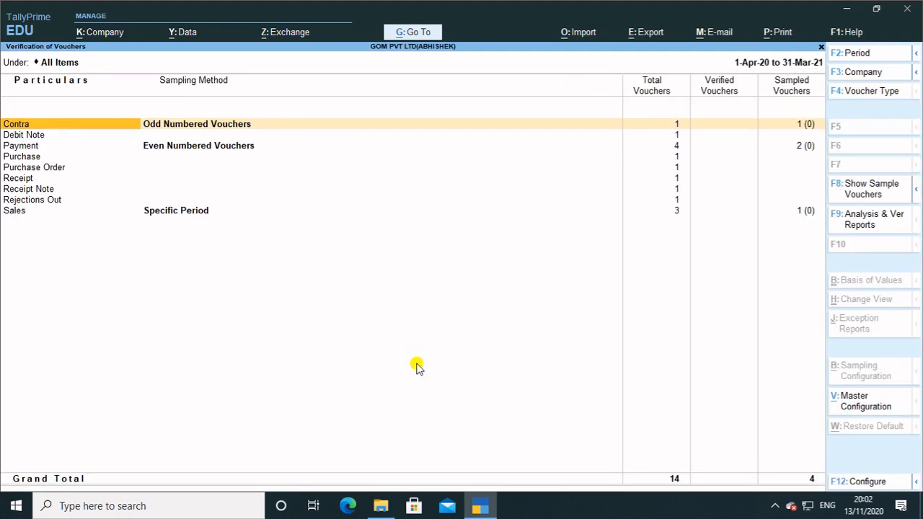
# Open the list of sampled vouchers for the Sales type to check what the Specific Period method picks.
pyautogui.press('Down')
pyautogui.press('Down')
pyautogui.press('Down')
pyautogui.press('Down')
pyautogui.press('Down')
pyautogui.press('Down')
pyautogui.press('Down')
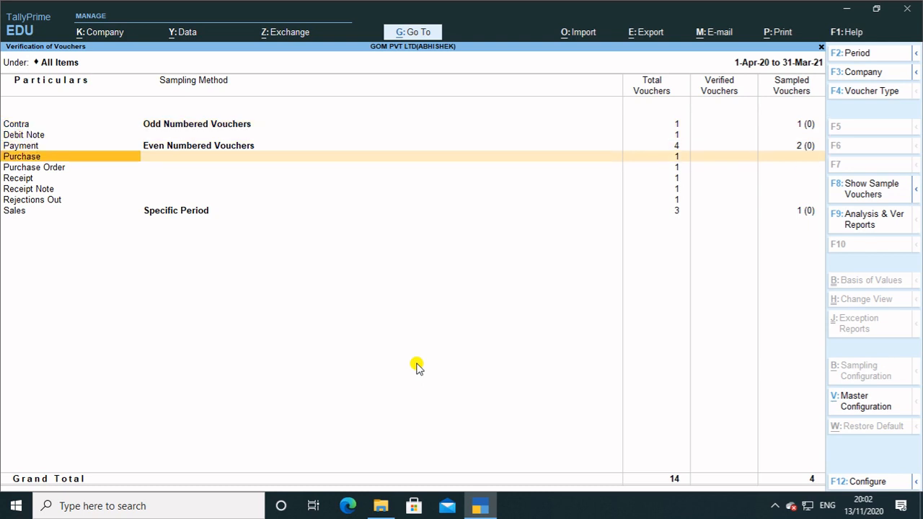
pyautogui.press('Down')
pyautogui.press('Right')
pyautogui.press('Right')
pyautogui.press('Right')
pyautogui.press('Right')
pyautogui.press('Right')
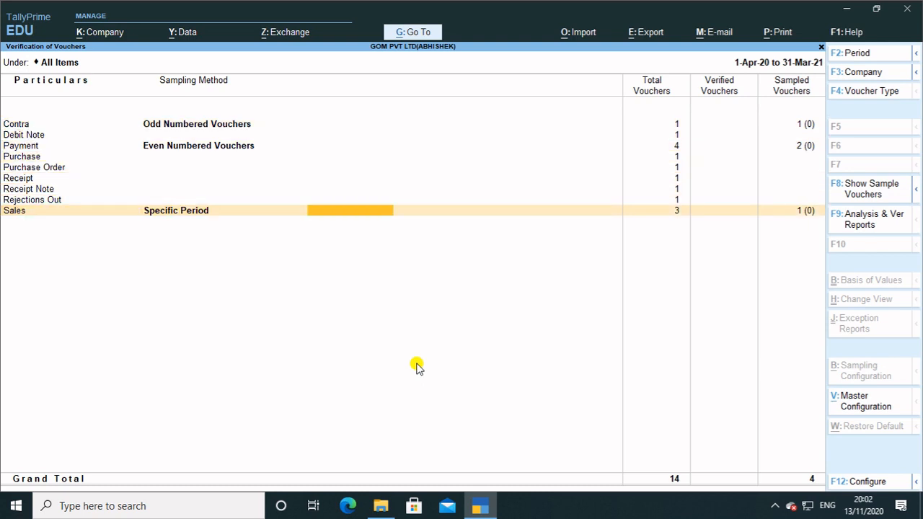
pyautogui.press('Return')
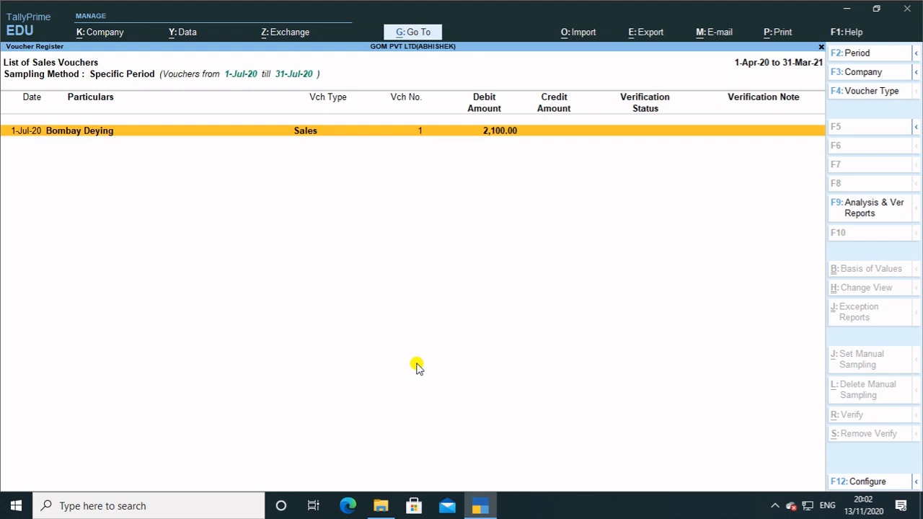
# Select the Bombay Deying sales voucher for verification and examine the available verification statuses from On Hold to Verified.
pyautogui.press('space')
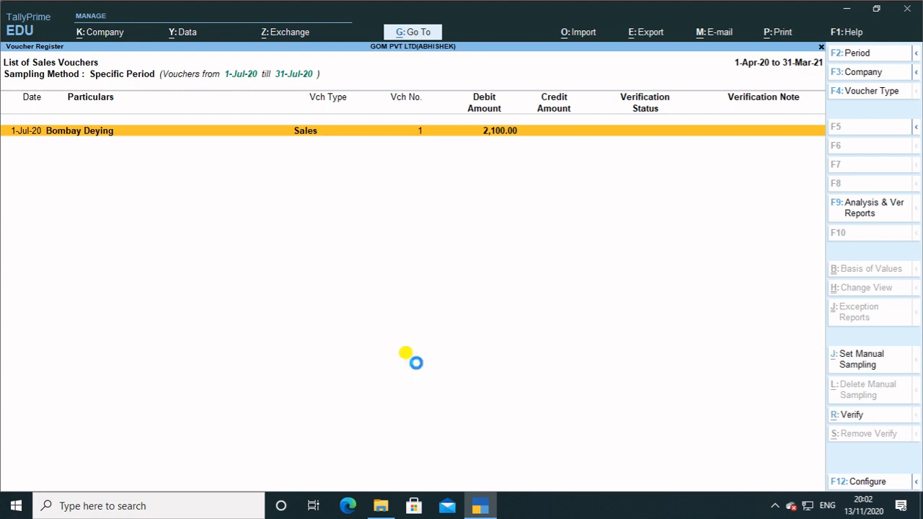
pyautogui.hotkey('alt', 'r')
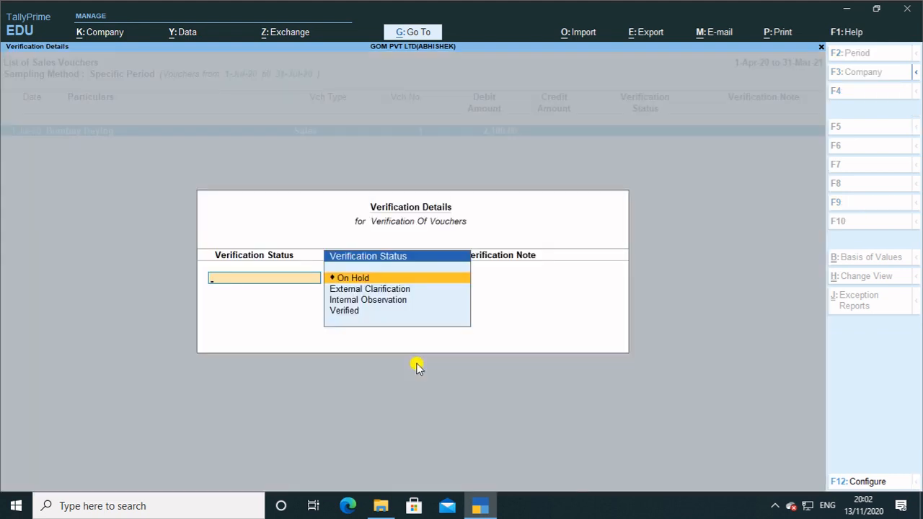
pyautogui.press('Down')
pyautogui.press('Down')
pyautogui.press('Down')
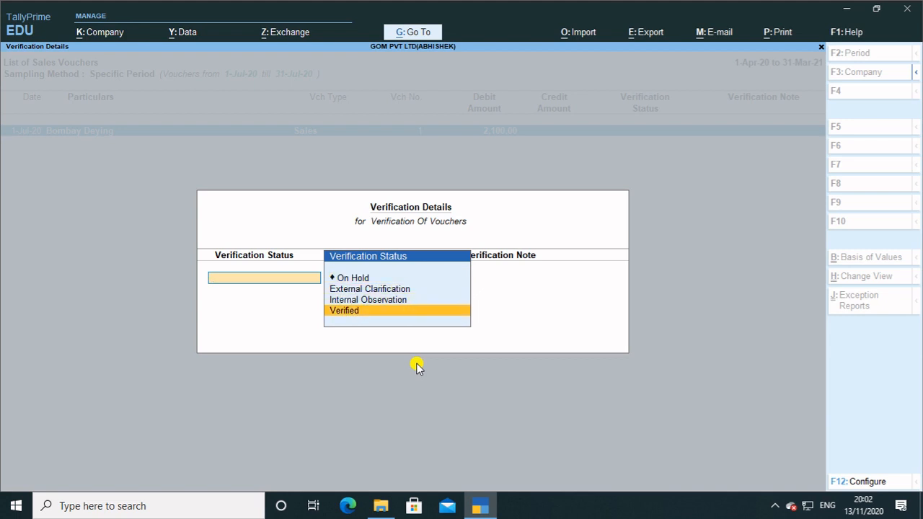
pyautogui.press('Up')
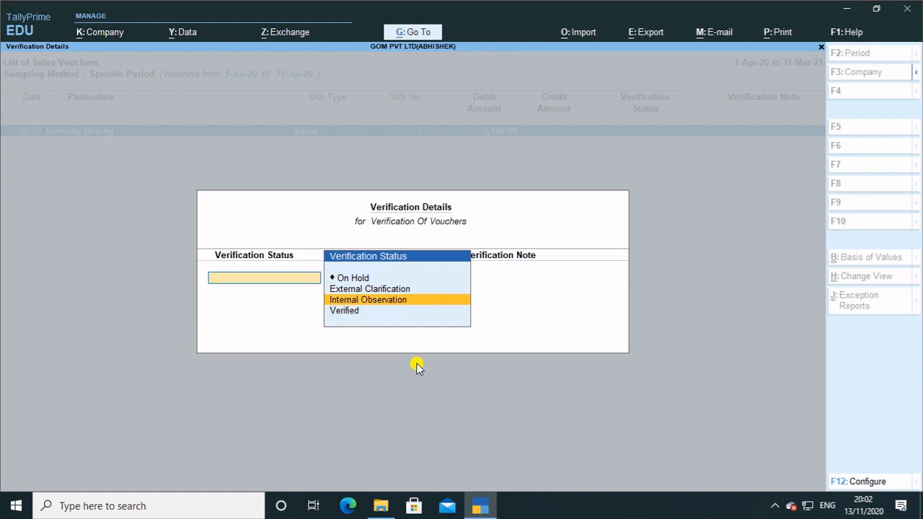
pyautogui.press('Up')
pyautogui.press('Down')
pyautogui.press('Up')
pyautogui.press('Down')
pyautogui.press('Up')
pyautogui.press('Down')
pyautogui.press('Up')
pyautogui.press('Down')
pyautogui.press('Up')
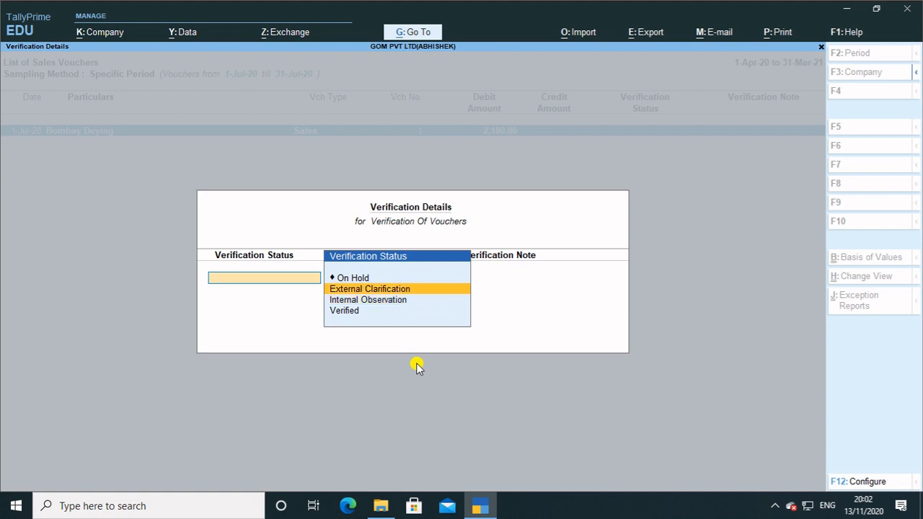
pyautogui.press('Down')
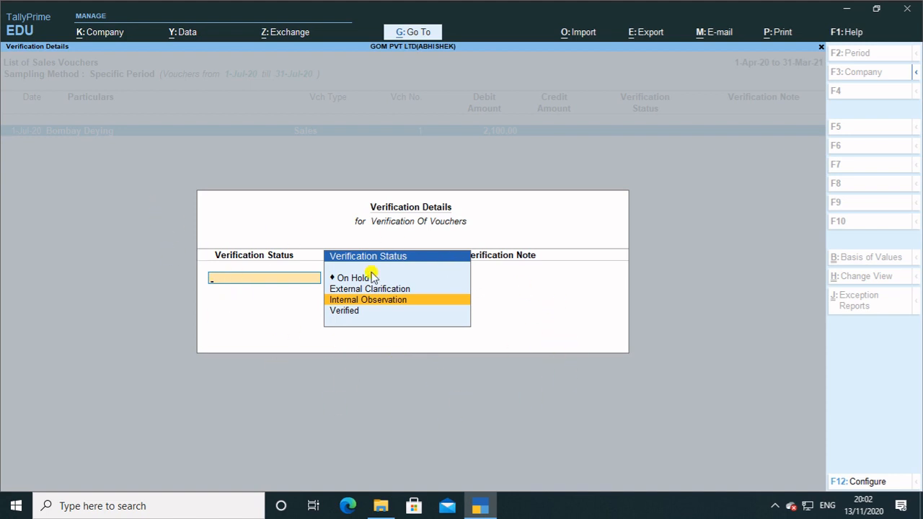
# Abandon the verification details without setting a status and return to the Verification report.
pyautogui.press('Escape')
pyautogui.press('y')
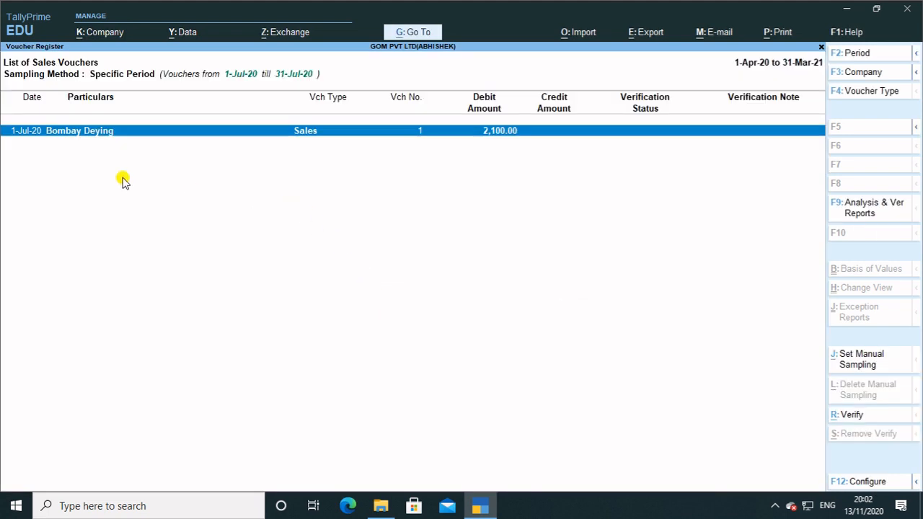
pyautogui.press('Escape')
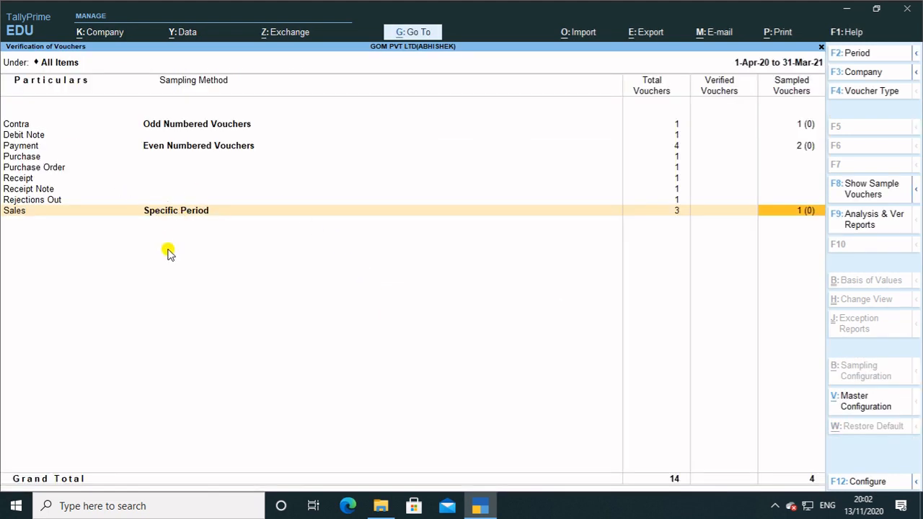
pyautogui.press('Escape')
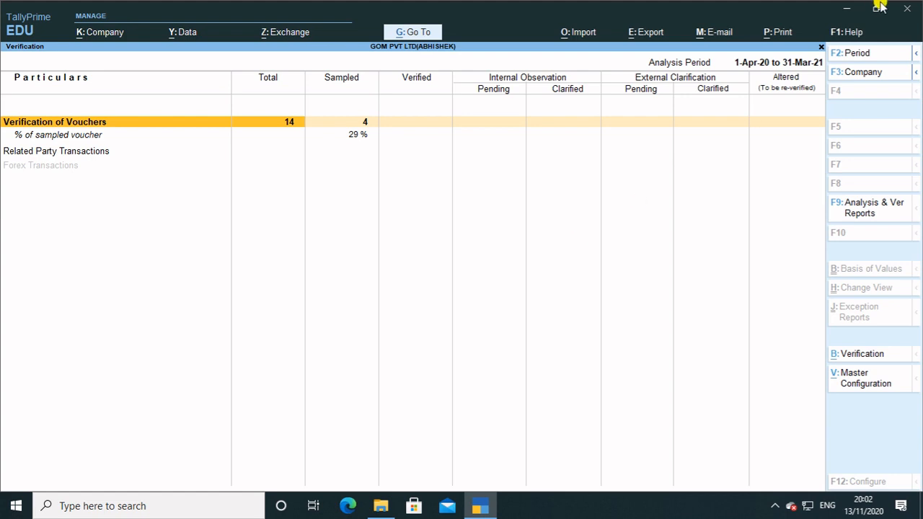
# Reopen the Verification of Vouchers summary and examine the total, verified and sampled voucher columns for the Contra type.
pyautogui.press('Escape')
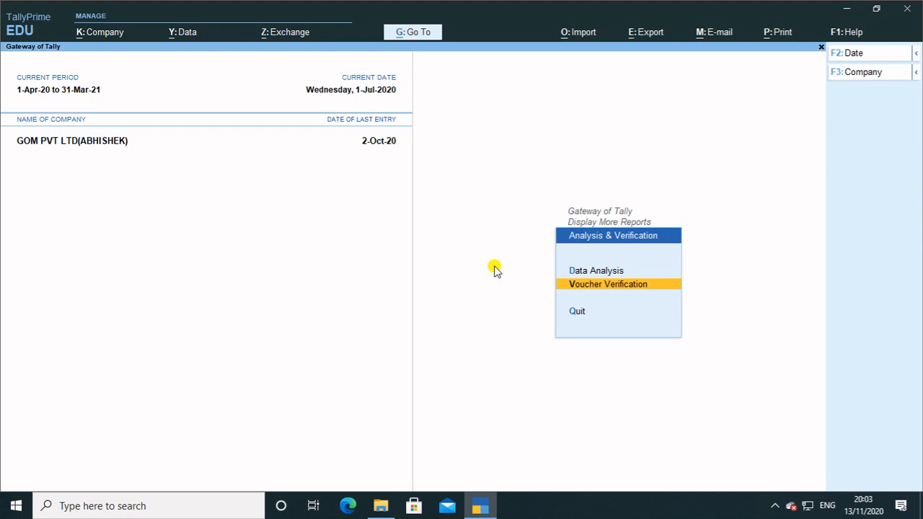
pyautogui.press('Return')
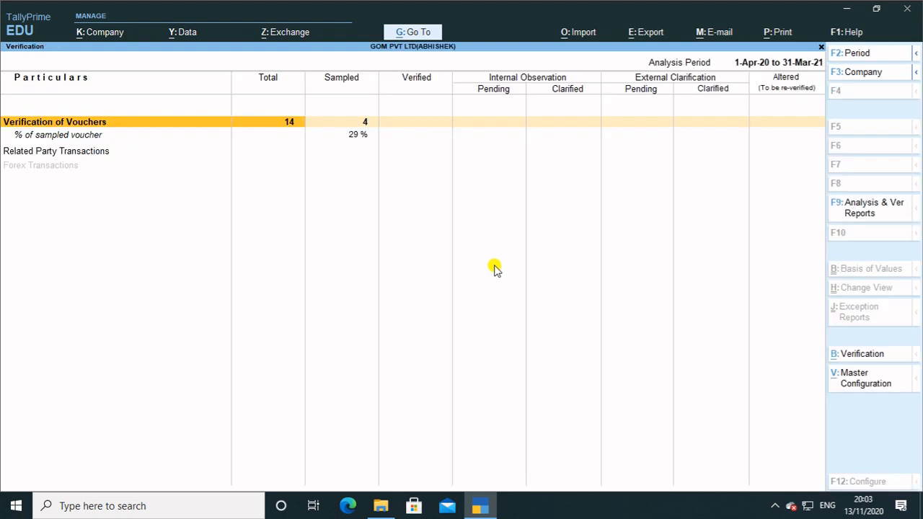
pyautogui.press('Return')
pyautogui.press('Right')
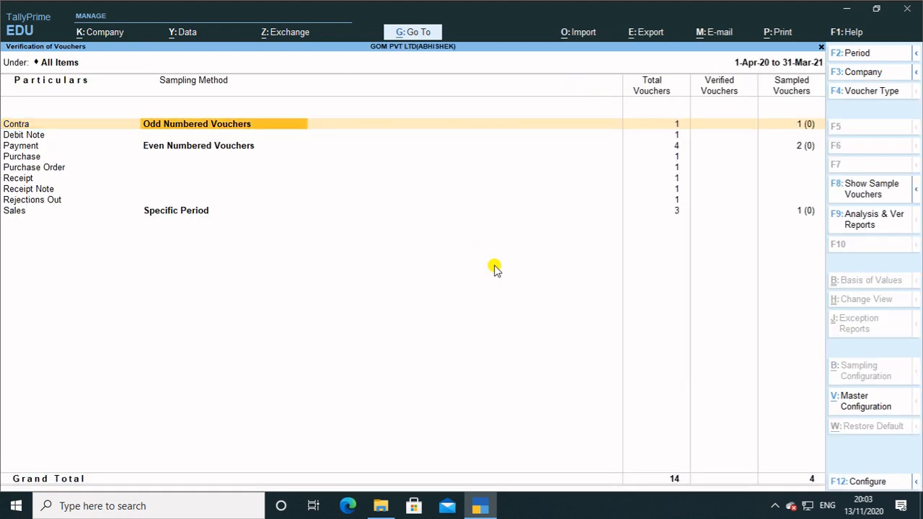
pyautogui.press('Down')
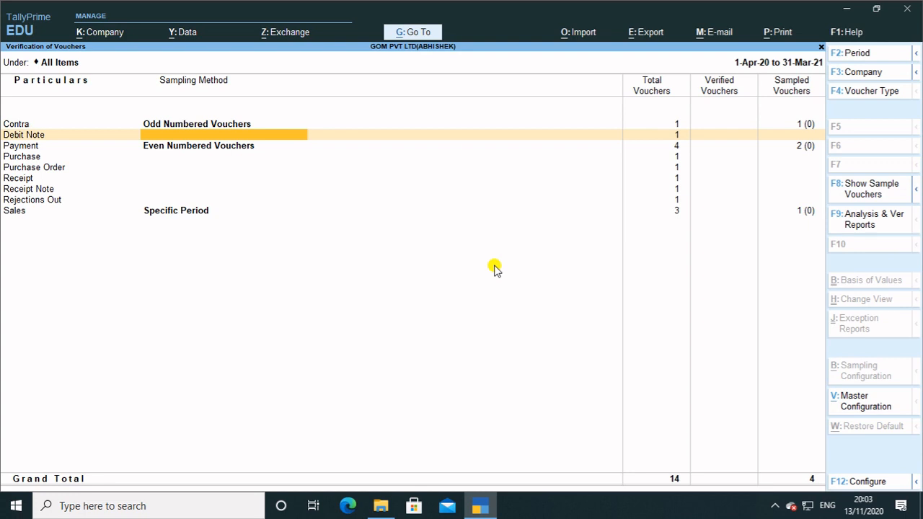
pyautogui.press('Up')
pyautogui.press('Right')
pyautogui.press('Right')
pyautogui.press('Right')
pyautogui.press('Right')
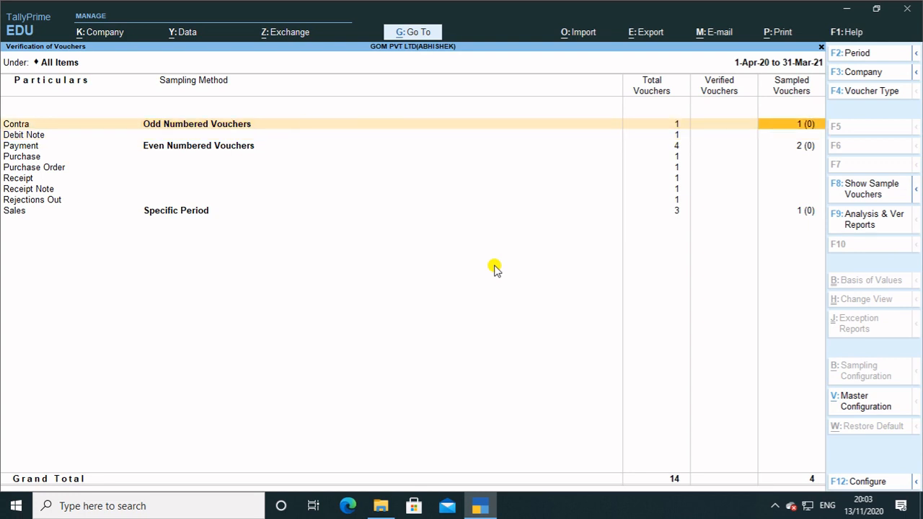
pyautogui.press('Left')
pyautogui.press('Left')
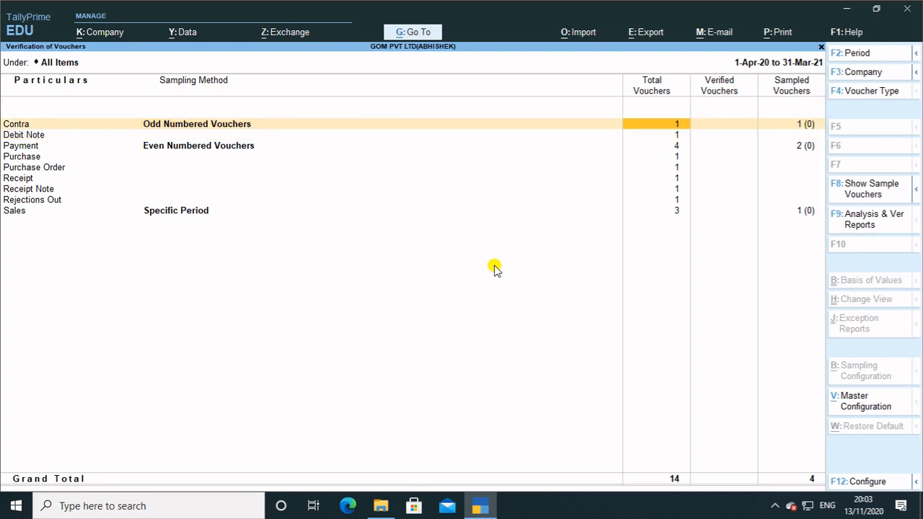
pyautogui.press('Right')
pyautogui.press('Right')
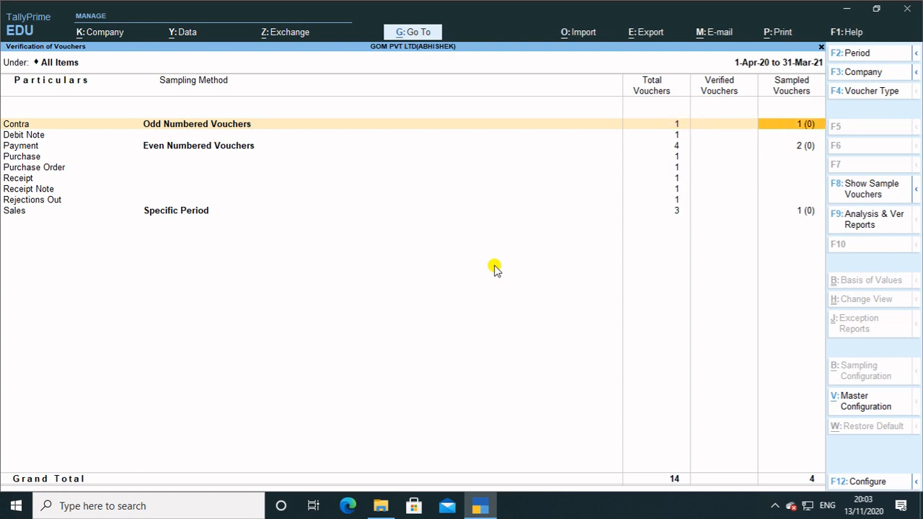
# View the list of sampled Payment vouchers to check what the Even Numbered Vouchers method picks, and return to the summary.
pyautogui.press('Down')
pyautogui.press('Down')
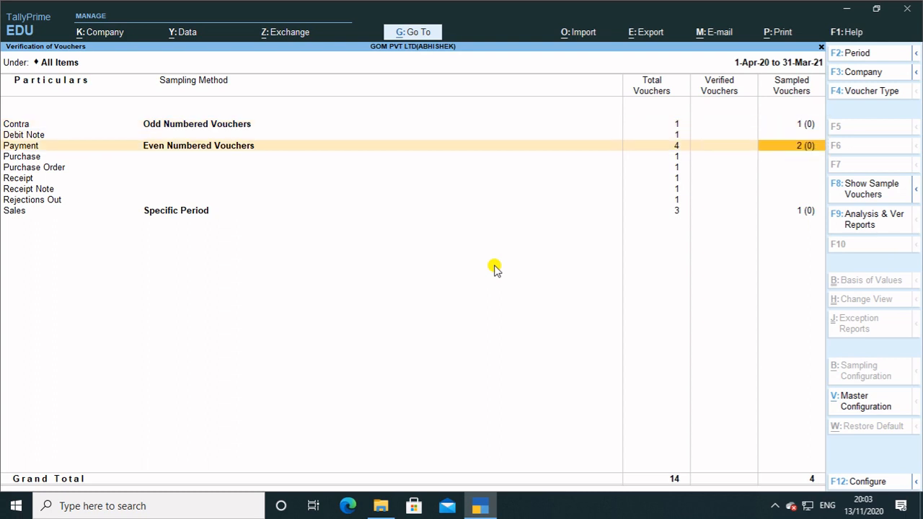
pyautogui.press('Return')
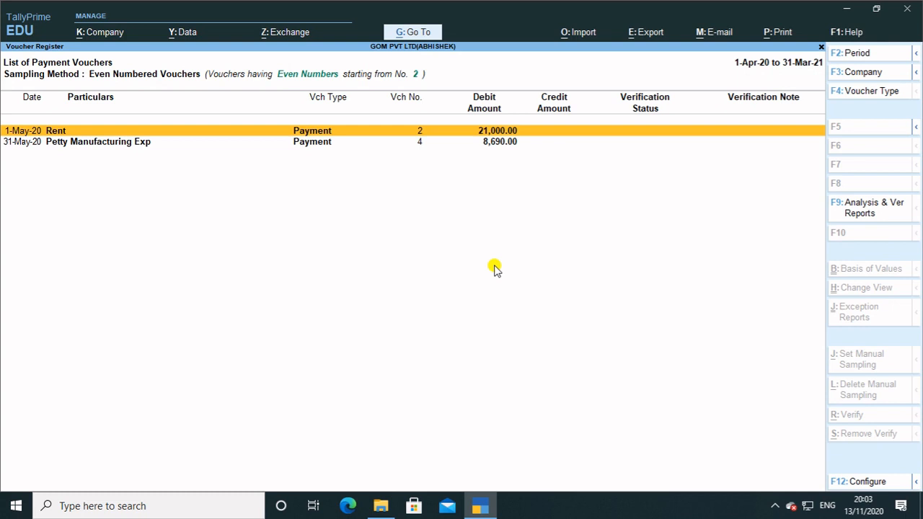
pyautogui.press('Escape')
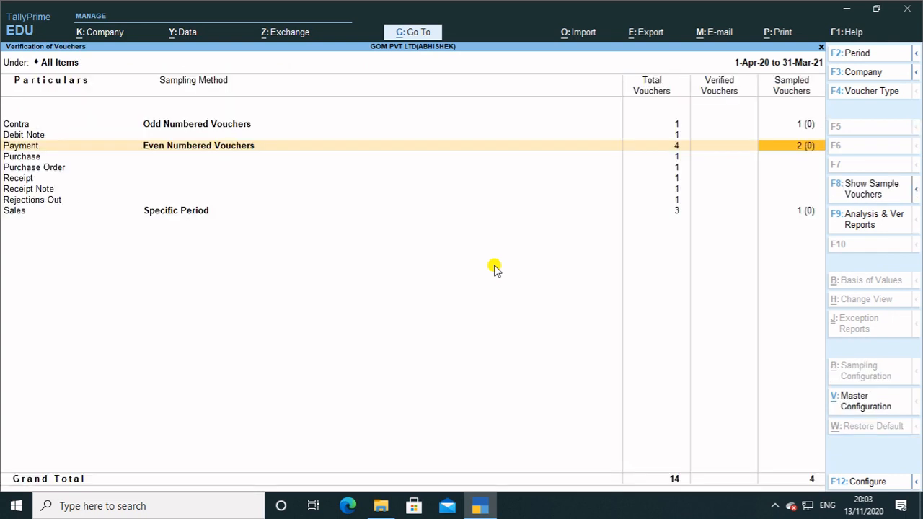
# View the list of sampled Contra vouchers to check what the Odd Numbered Vouchers method picks, and return to the Verification report.
pyautogui.press('Up')
pyautogui.press('Up')
pyautogui.press('Return')
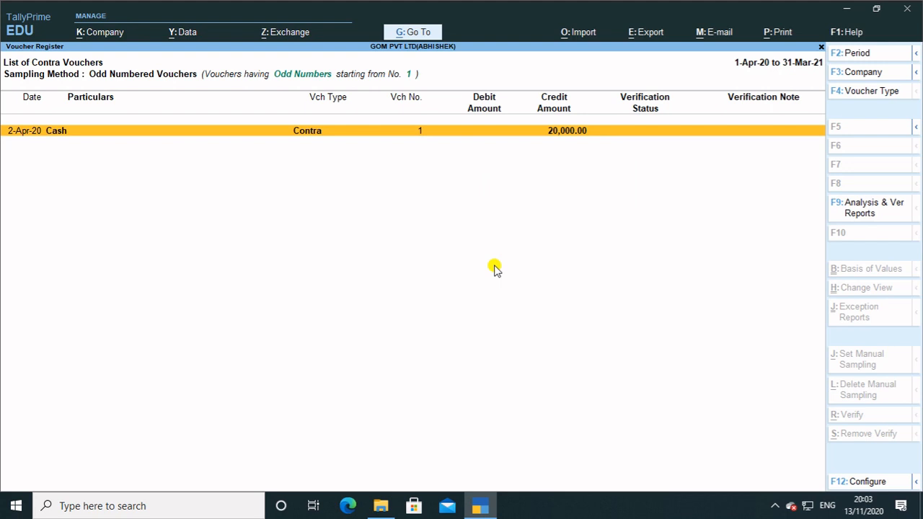
pyautogui.press('Escape')
pyautogui.press('Down')
pyautogui.press('Down')
pyautogui.press('Down')
pyautogui.press('Down')
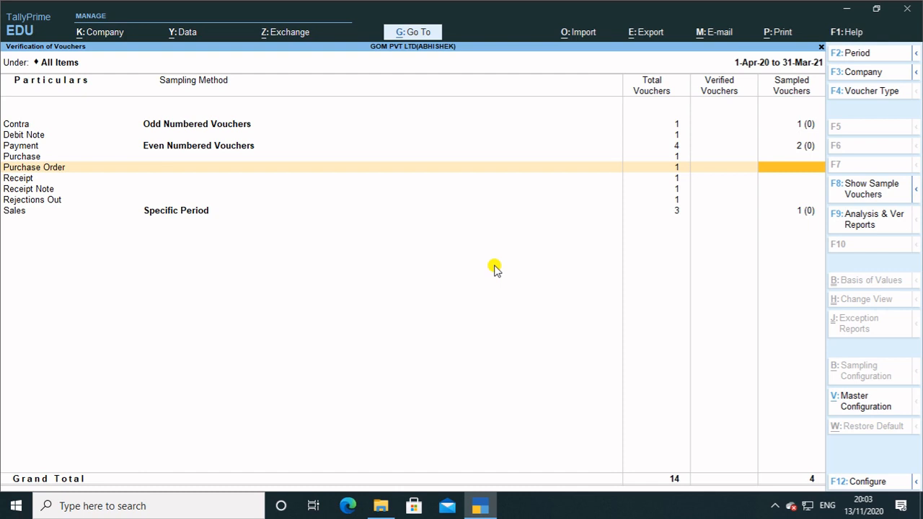
pyautogui.press('Escape')
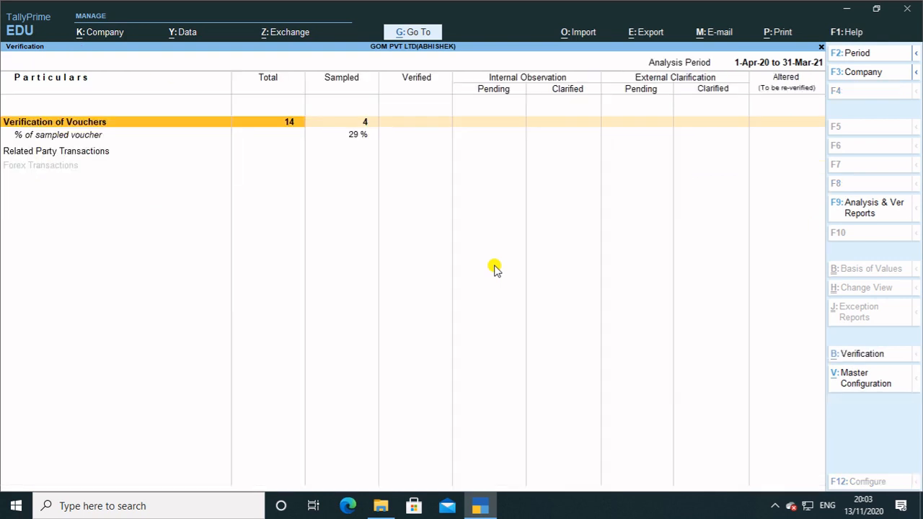
# Open the Sampling Methods master configuration from the Verification of Vouchers summary.
pyautogui.press('Return')
pyautogui.hotkey('alt', 'v')
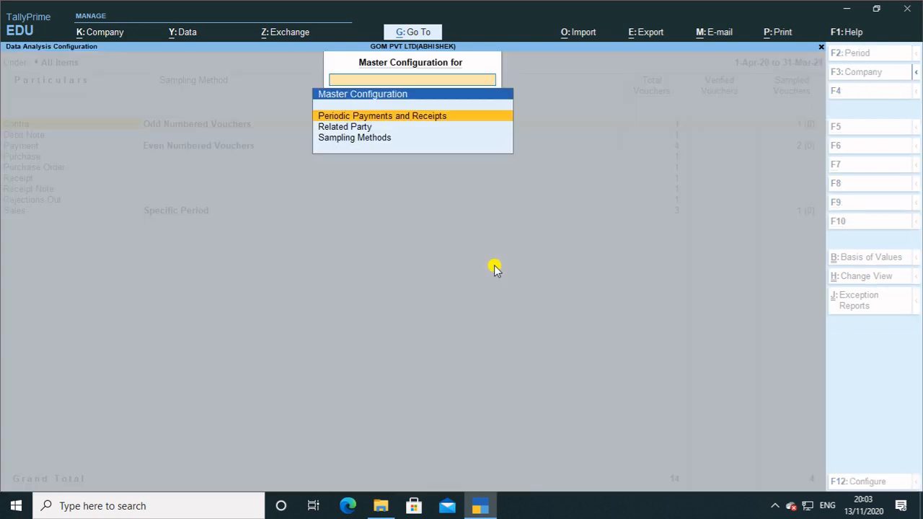
pyautogui.press('Down')
pyautogui.press('Down')
pyautogui.press('Return')
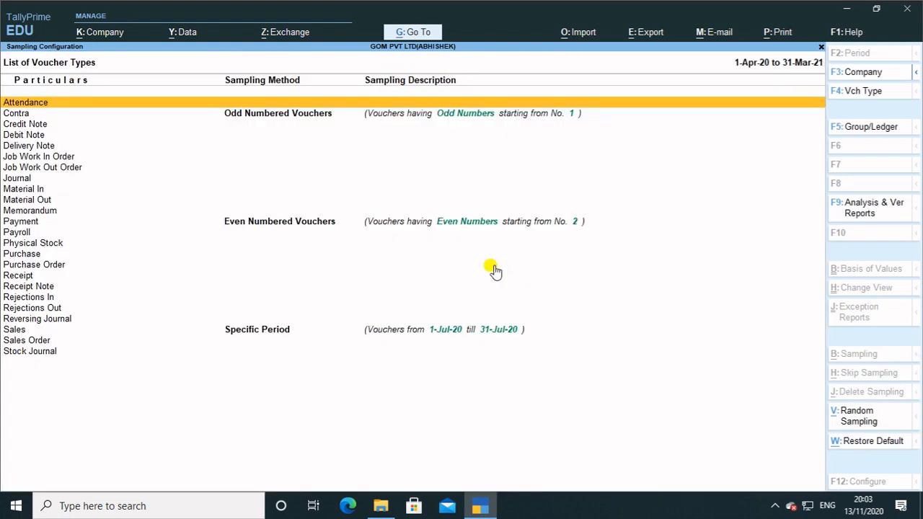
# Choose the Specific Vouchers sampling method for the Delivery Note voucher type.
pyautogui.press('Down')
pyautogui.press('Down')
pyautogui.press('Down')
pyautogui.press('Down')
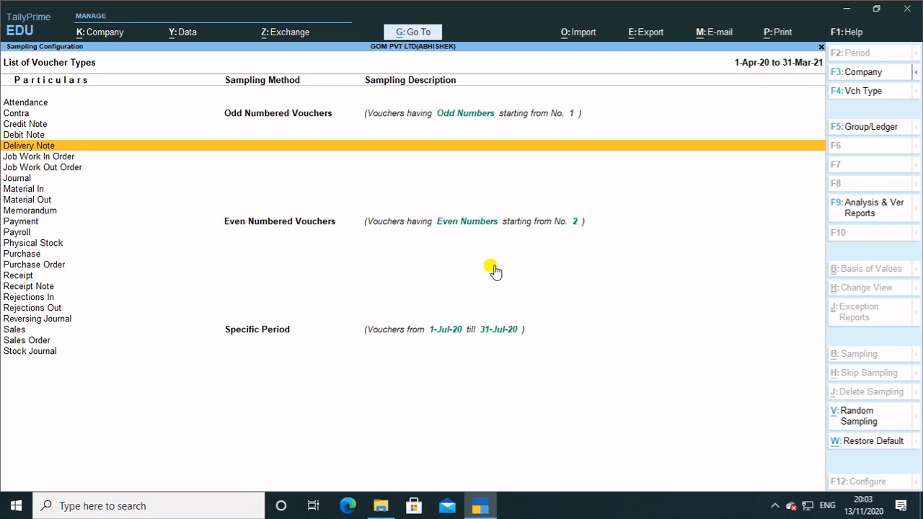
pyautogui.press('Return')
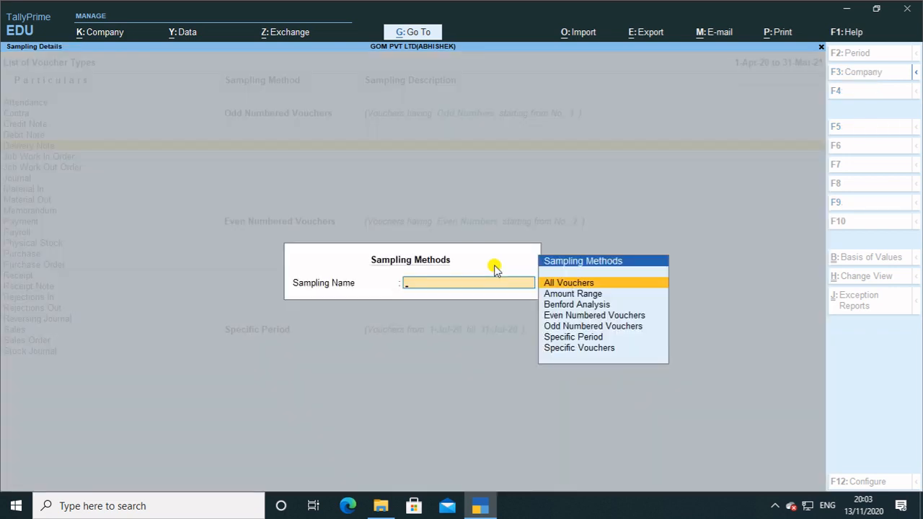
pyautogui.press('Down')
pyautogui.press('Down')
pyautogui.press('Down')
pyautogui.press('Down')
pyautogui.press('Down')
pyautogui.press('Down')
pyautogui.press('Return')
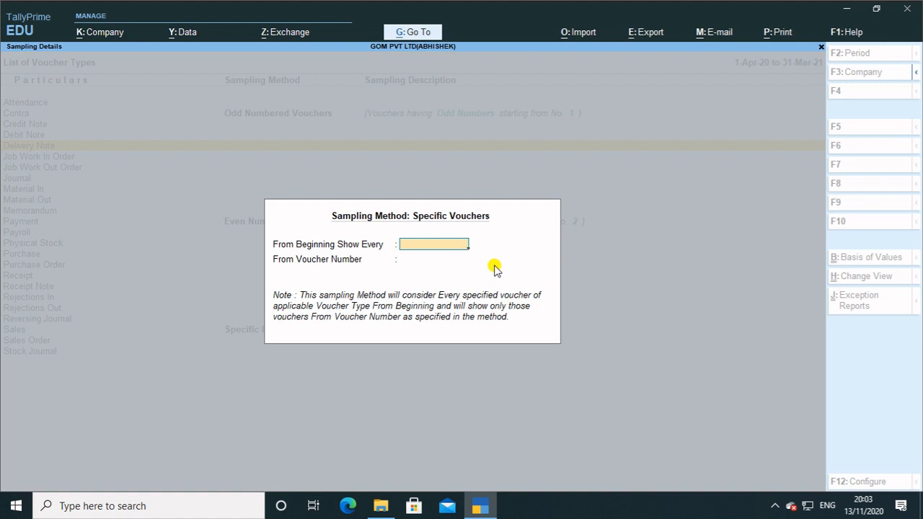
# Set the Delivery Note sampling to show every 1st voucher from voucher number 10.
pyautogui.write('1')
pyautogui.press('Return')
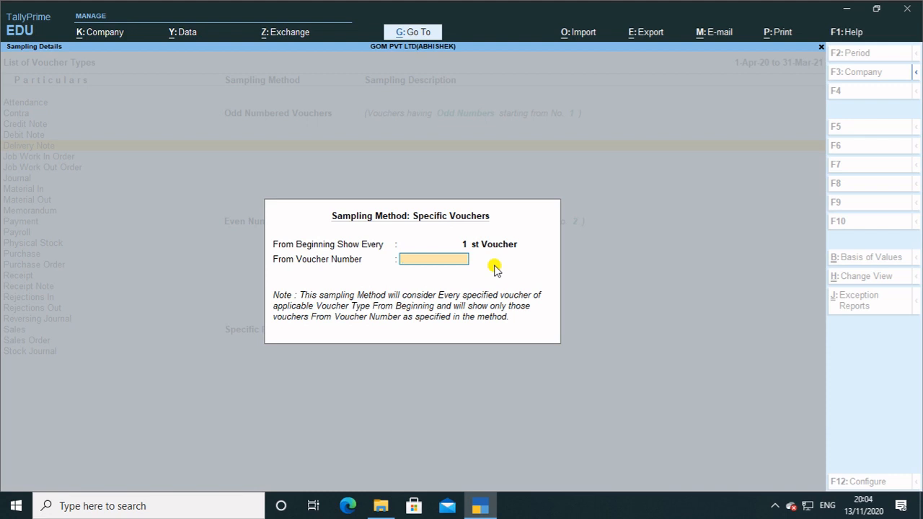
pyautogui.write('0')
pyautogui.press('Return')
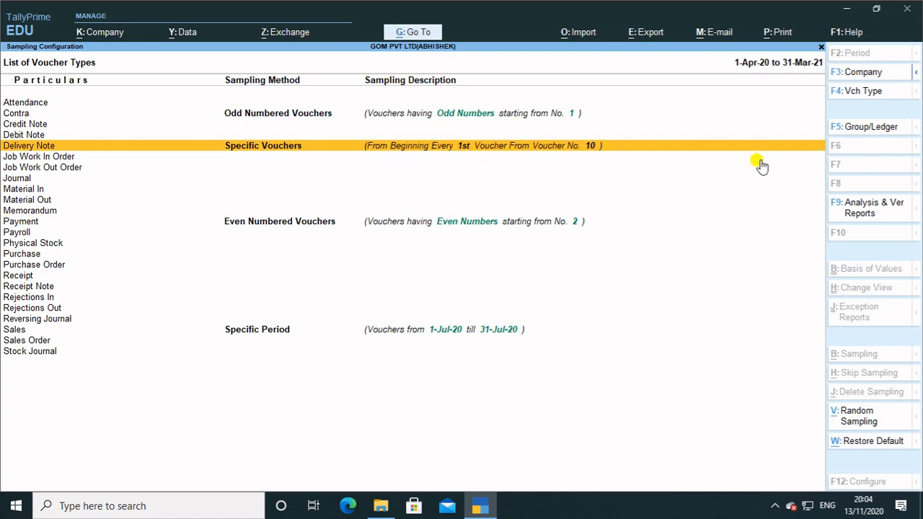
# Change the Delivery Note sampling method to Benford Analysis with Negative as the highest variance.
pyautogui.press('Return')
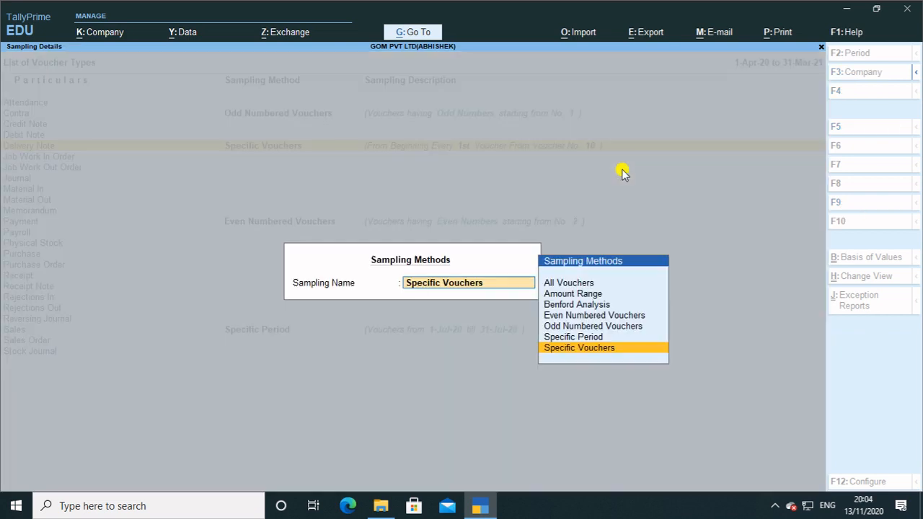
pyautogui.press('Up')
pyautogui.press('Up')
pyautogui.press('Up')
pyautogui.press('Up')
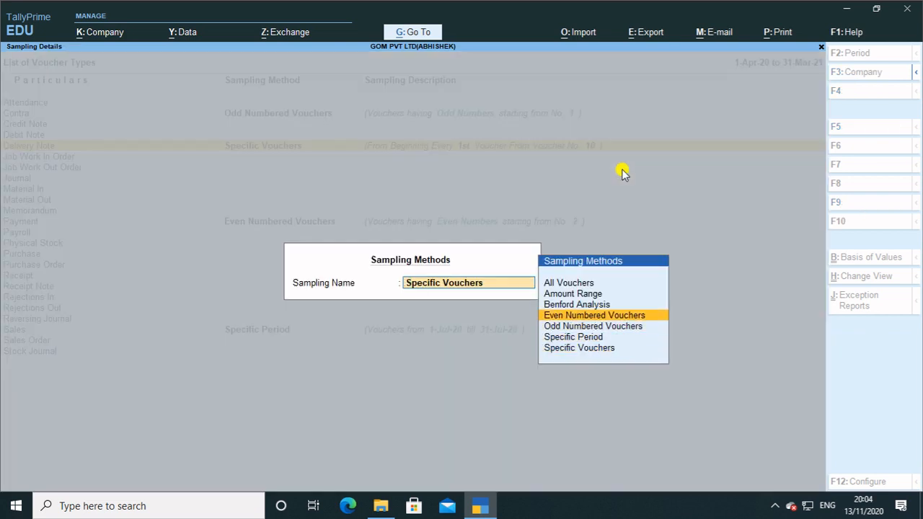
pyautogui.press('Return')
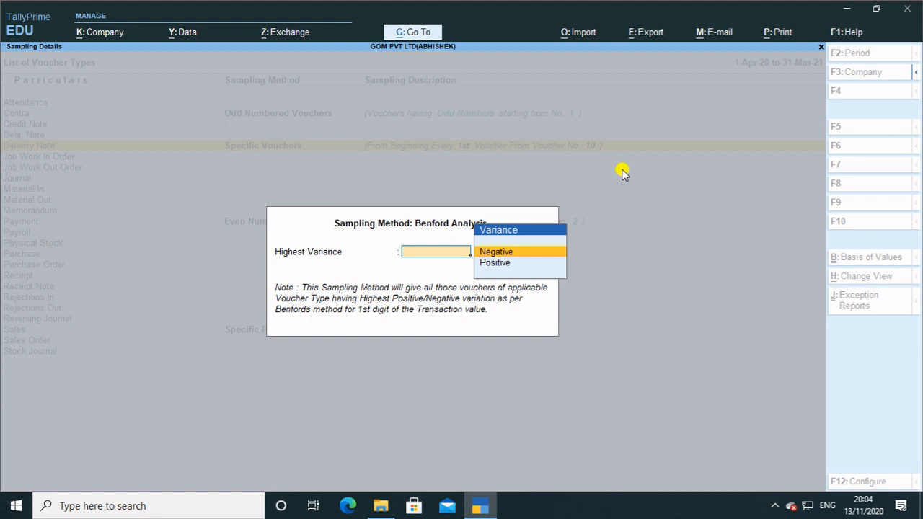
pyautogui.press('Down')
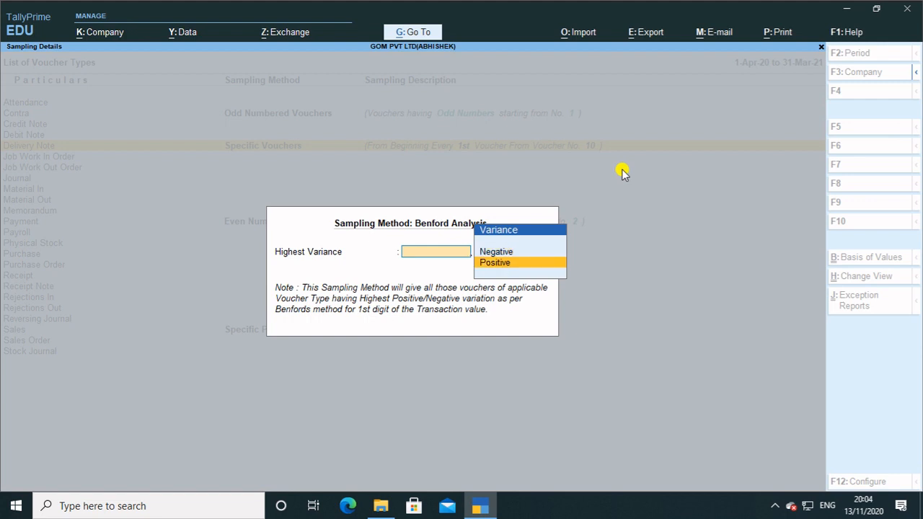
pyautogui.press('Up')
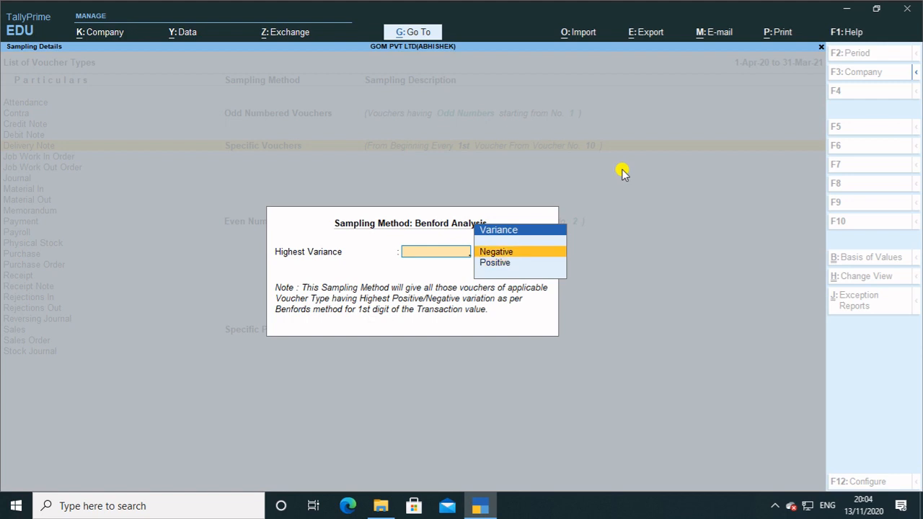
pyautogui.press('Return')
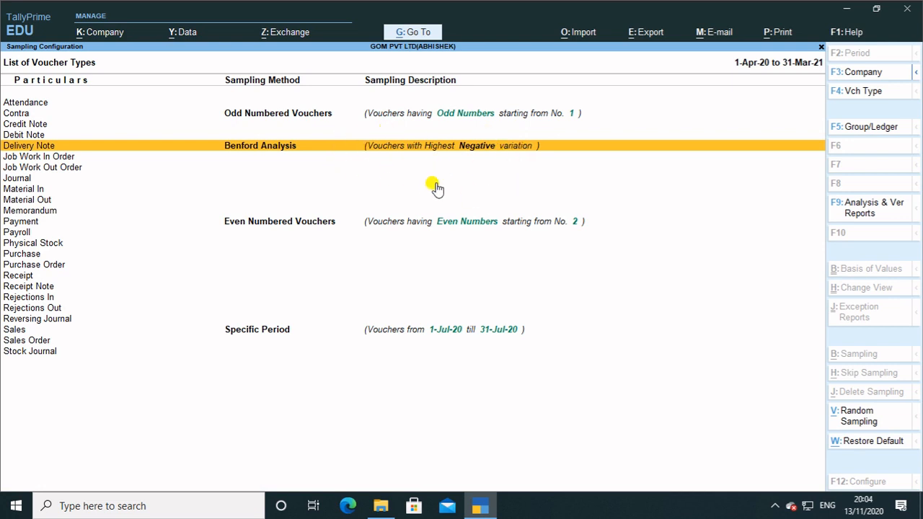
# Reconfigure the Delivery Note sampling as Benford Analysis with Positive as the highest variance.
pyautogui.press('Return')
pyautogui.press('Up')
pyautogui.press('Up')
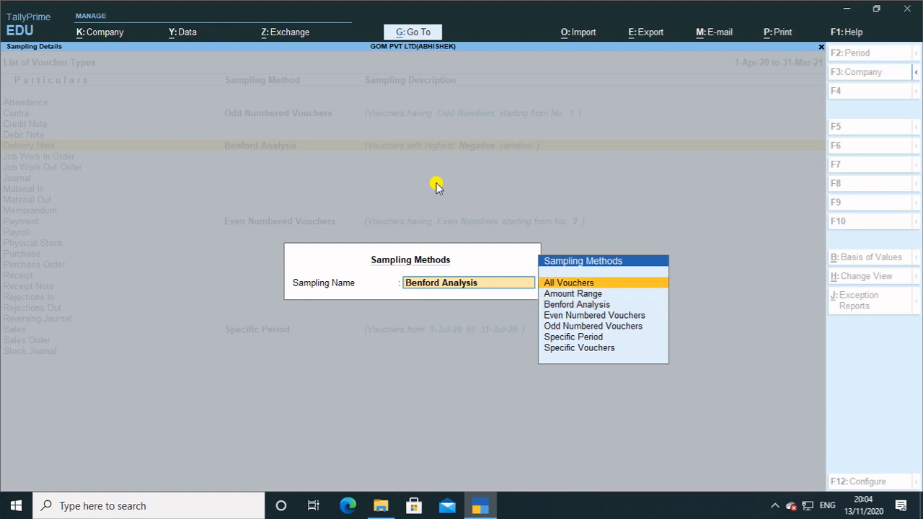
pyautogui.press('Down')
pyautogui.press('Down')
pyautogui.press('Down')
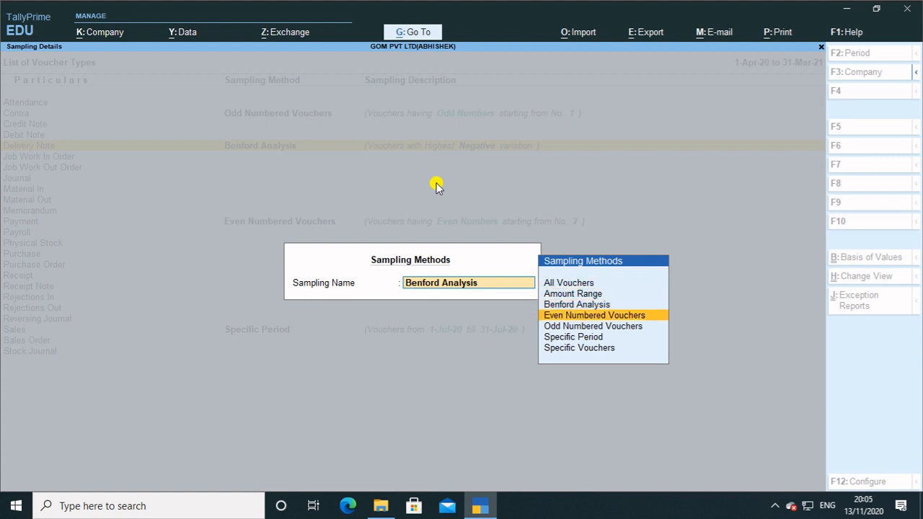
pyautogui.press('Up')
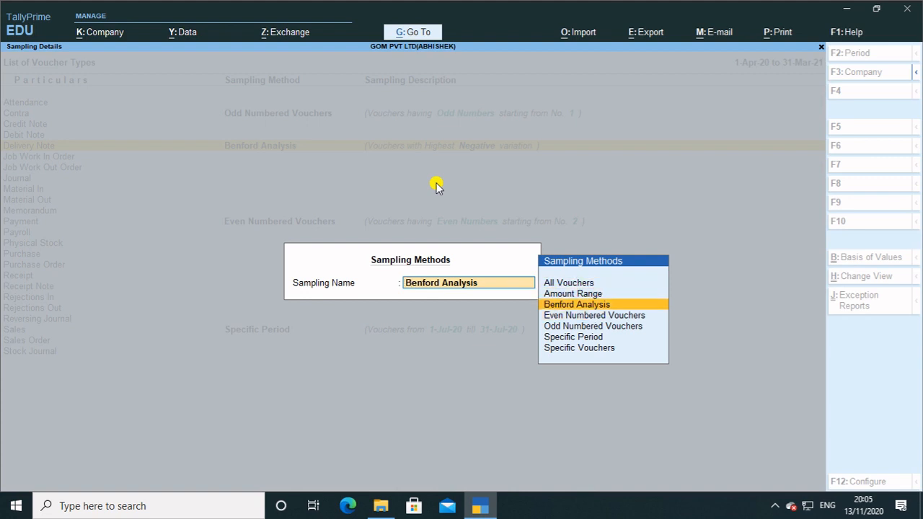
pyautogui.press('Return')
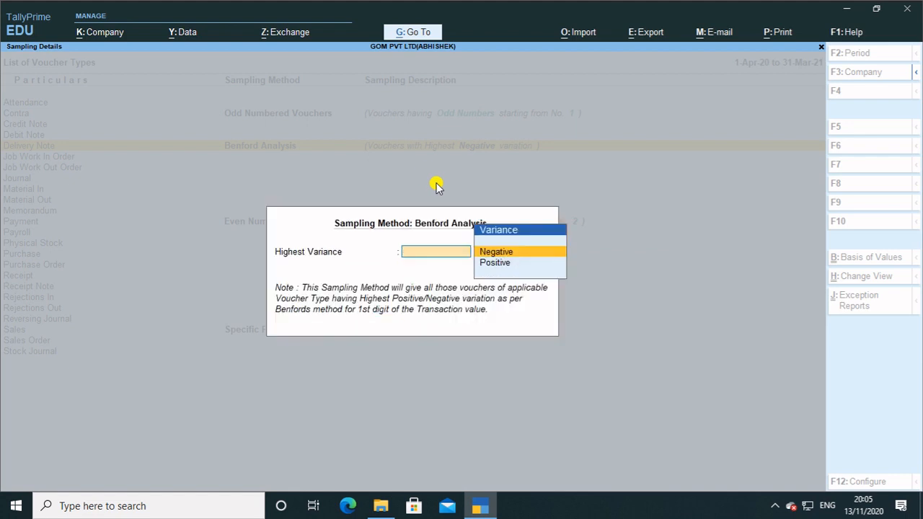
pyautogui.press('Down')
pyautogui.press('Return')
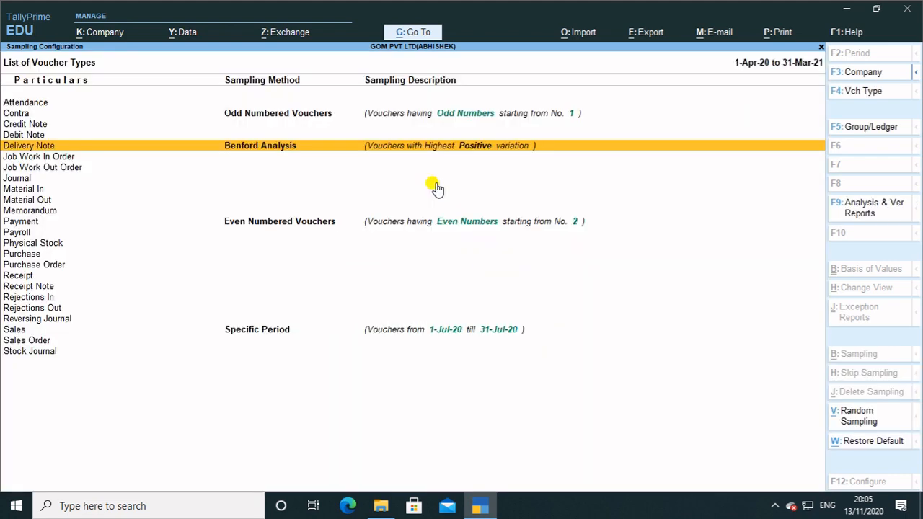
# Close the sampling configuration and examine the voucher types and their sampling methods in the Verification of Vouchers summary.
pyautogui.press('Escape')
pyautogui.press('Escape')
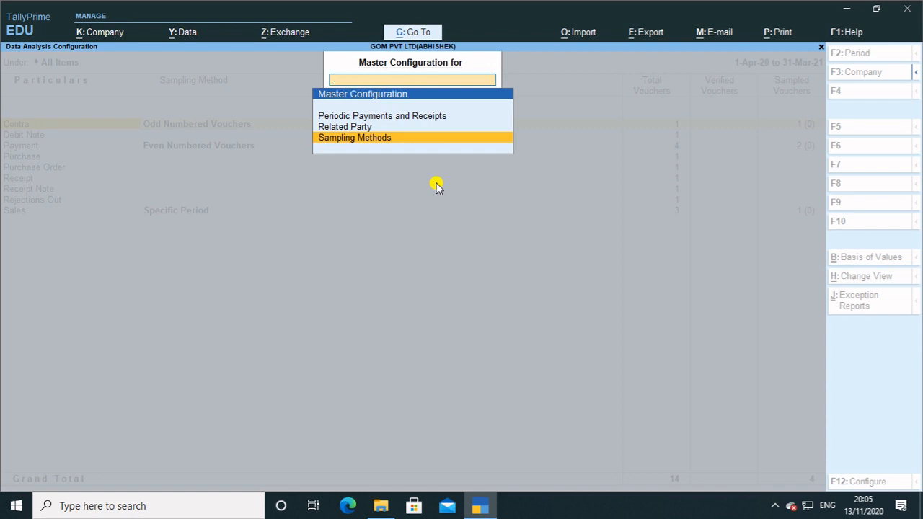
pyautogui.press('Escape')
pyautogui.press('Return')
pyautogui.press('Down')
pyautogui.press('Down')
pyautogui.press('Down')
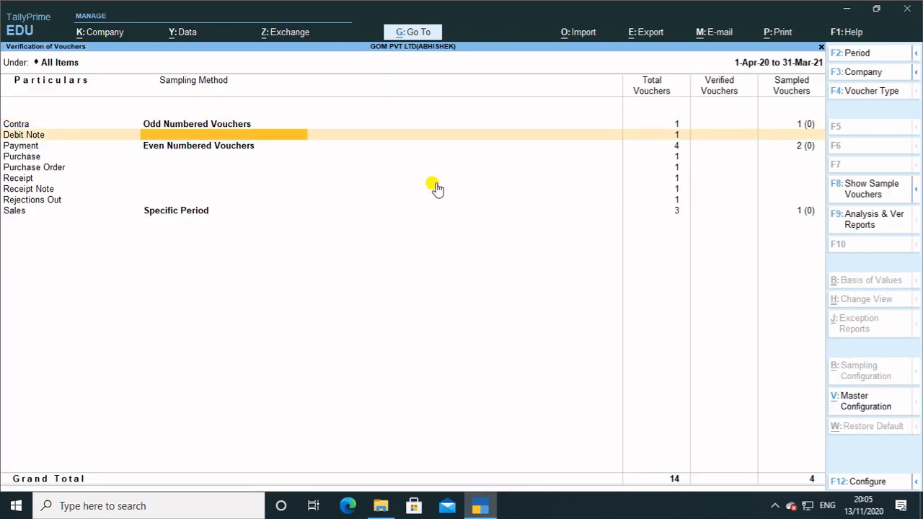
pyautogui.press('Down')
pyautogui.press('Down')
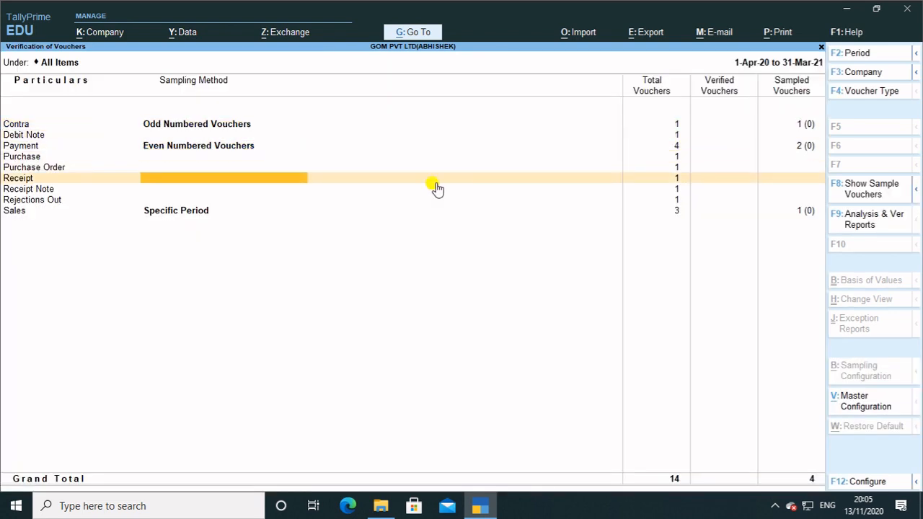
pyautogui.press('Down')
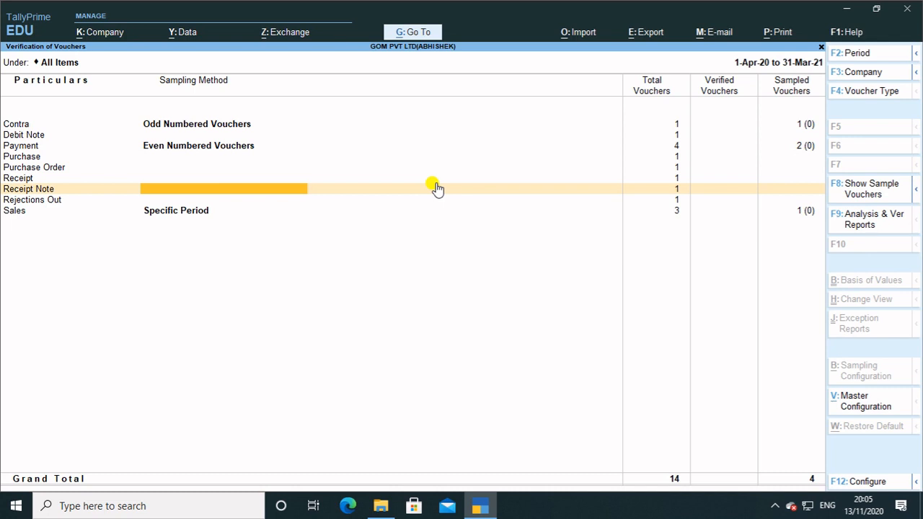
pyautogui.press('Right')
pyautogui.press('Right')
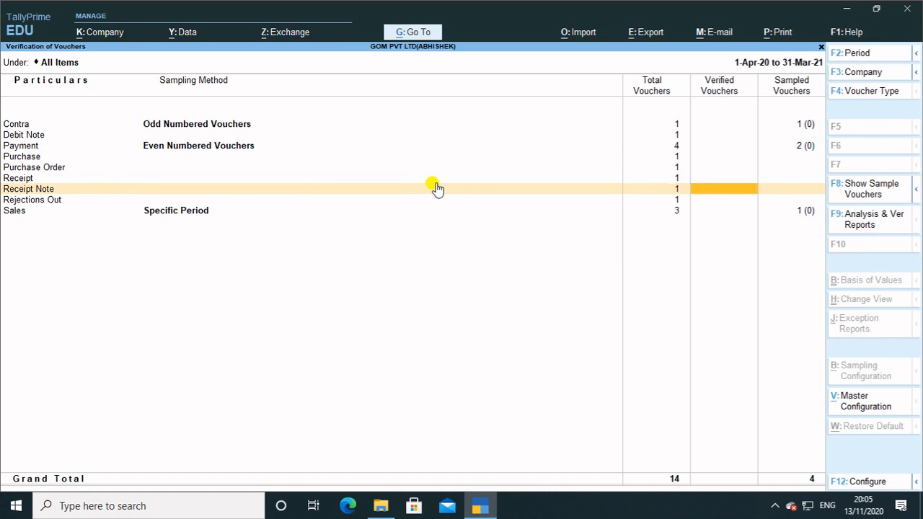
pyautogui.press('Down')
# Leave the verification reports and return to the Gateway of Tally.
pyautogui.press('Escape')
pyautogui.press('Escape')
pyautogui.press('Escape')
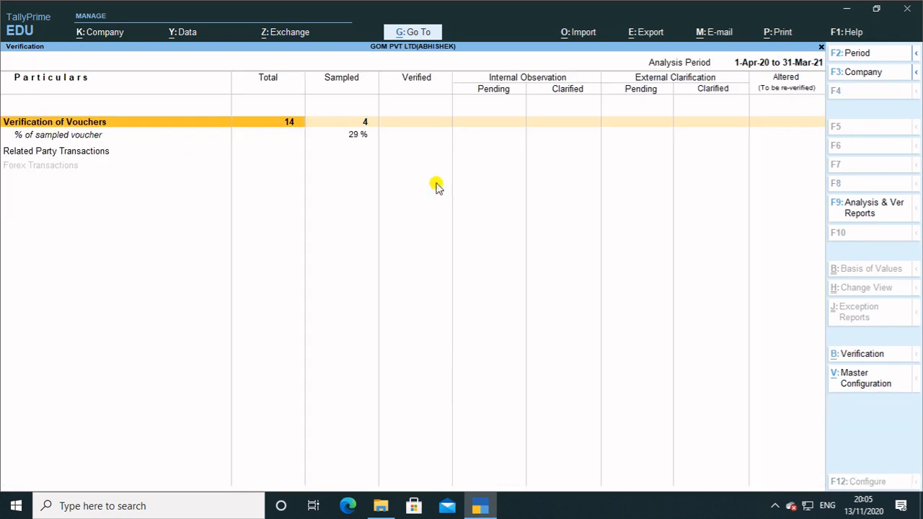
pyautogui.press('Escape')
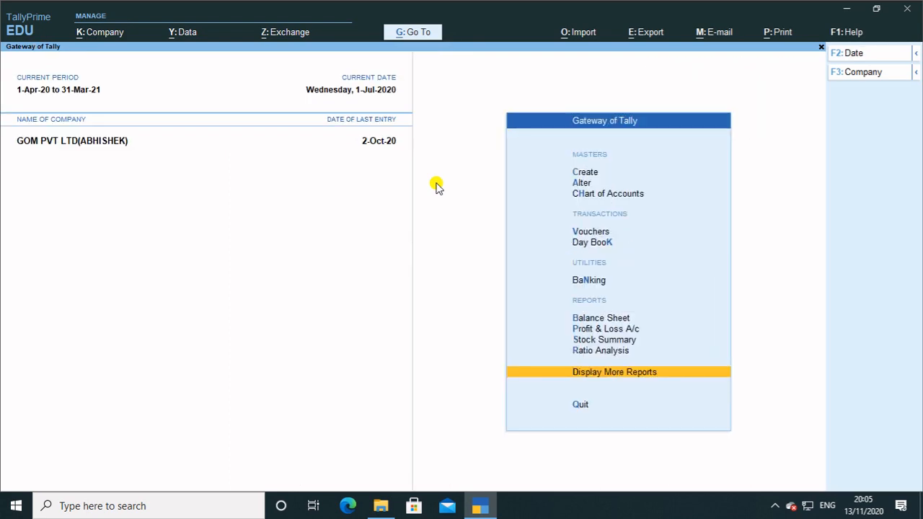